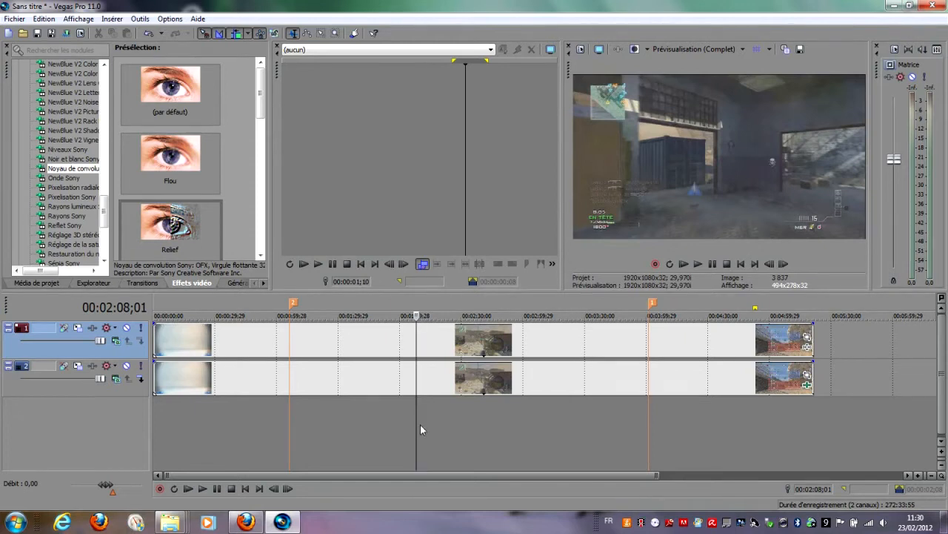
- Insert a marker on the timeline at 00:01:45;24
{"action": "left_click_drag", "start_coordinate": [416, 421], "coordinate": [370, 418]}
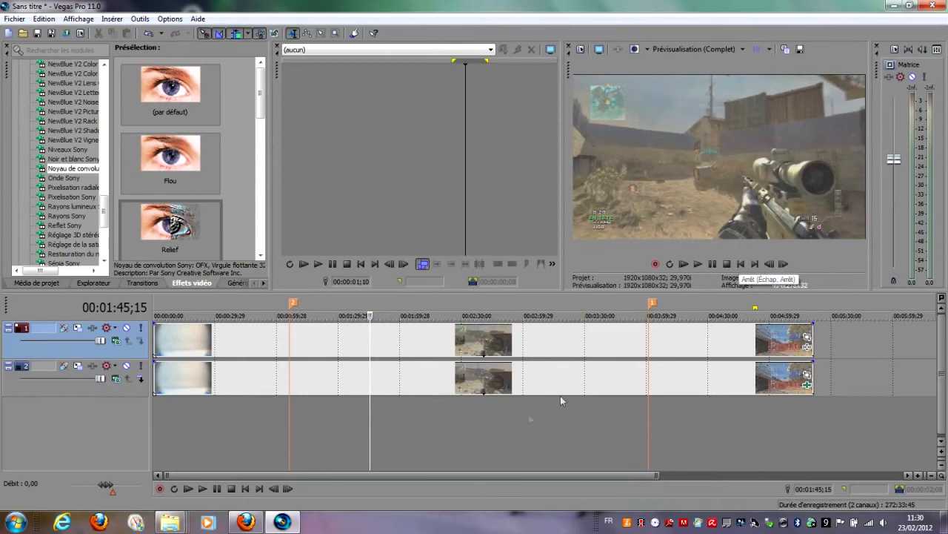
{"action": "mouse_move", "coordinate": [367, 425]}
{"action": "left_mouse_down"}
{"action": "mouse_move", "coordinate": [323, 440]}
{"action": "mouse_move", "coordinate": [382, 441]}
{"action": "mouse_move", "coordinate": [370, 441]}
{"action": "left_mouse_up"}
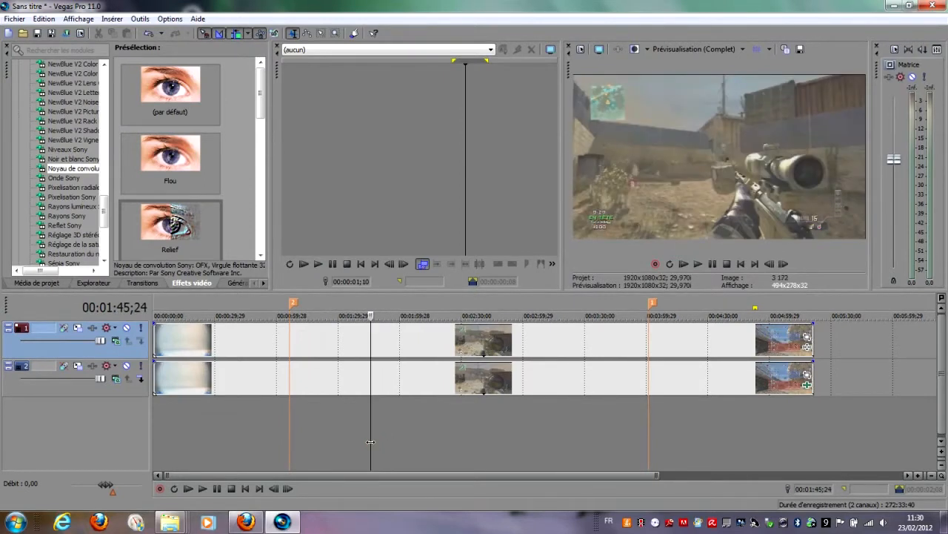
{"action": "key", "text": "m"}
{"action": "left_click", "coordinate": [394, 449]}
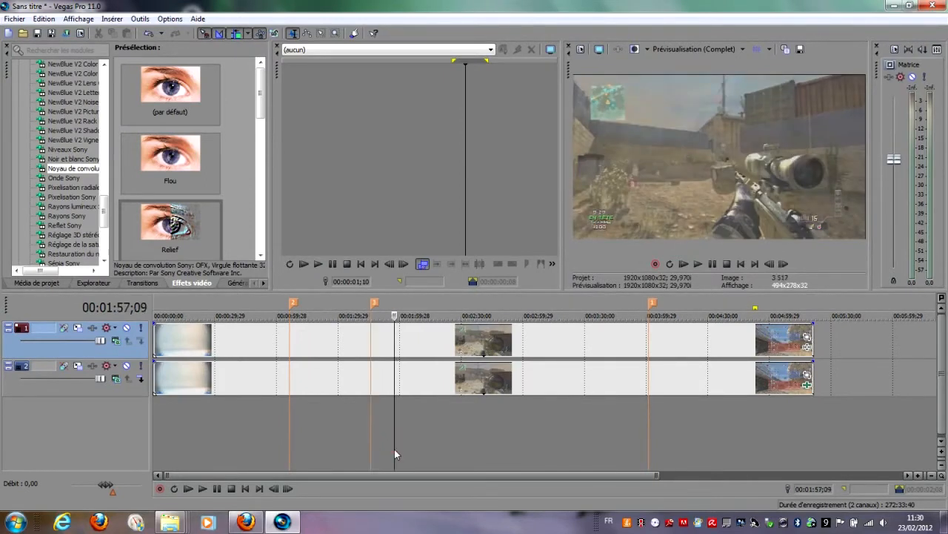
- Compare the frame at the marker at 00:01:06;08 with the upper video track muted and unmuted
{"action": "mouse_move", "coordinate": [395, 444]}
{"action": "left_mouse_down"}
{"action": "mouse_move", "coordinate": [290, 434]}
{"action": "mouse_move", "coordinate": [646, 420]}
{"action": "mouse_move", "coordinate": [290, 438]}
{"action": "left_mouse_up"}
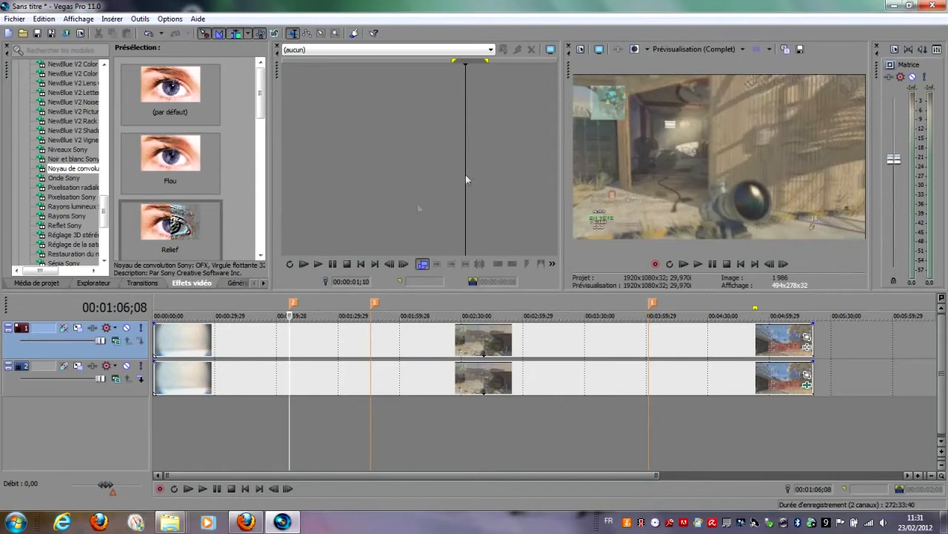
{"action": "left_click", "coordinate": [126, 328]}
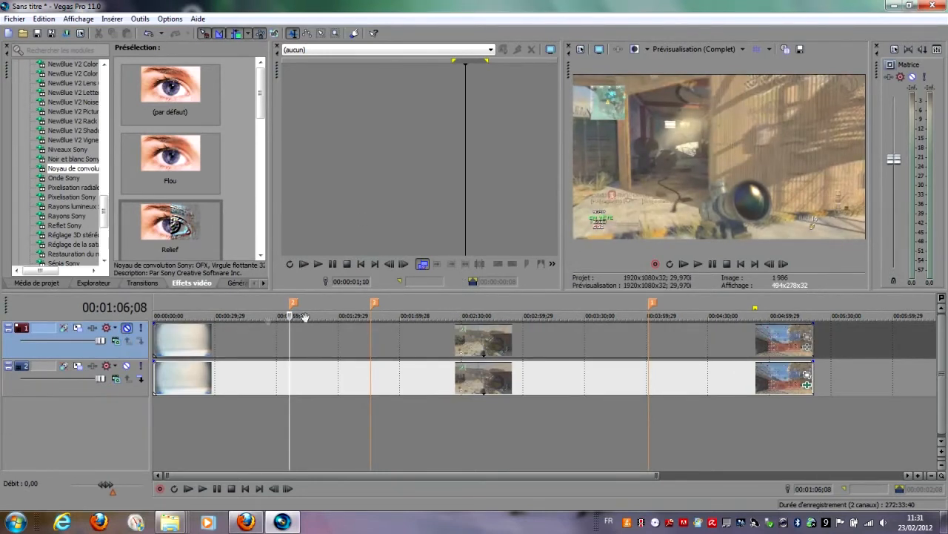
{"action": "left_click", "coordinate": [127, 329]}
{"action": "left_click", "coordinate": [127, 328]}
{"action": "left_click", "coordinate": [127, 328]}
{"action": "left_click", "coordinate": [128, 328]}
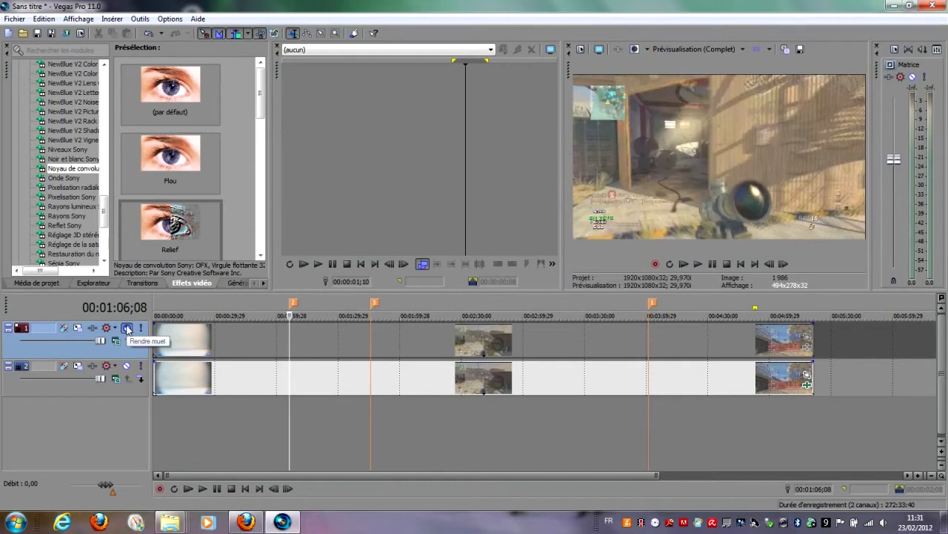
{"action": "left_click", "coordinate": [127, 329]}
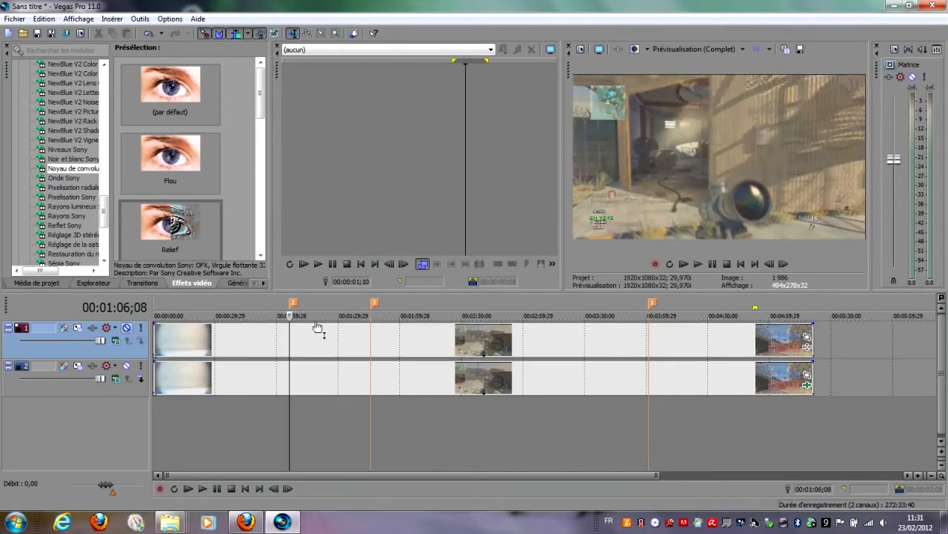
{"action": "left_click", "coordinate": [127, 328]}
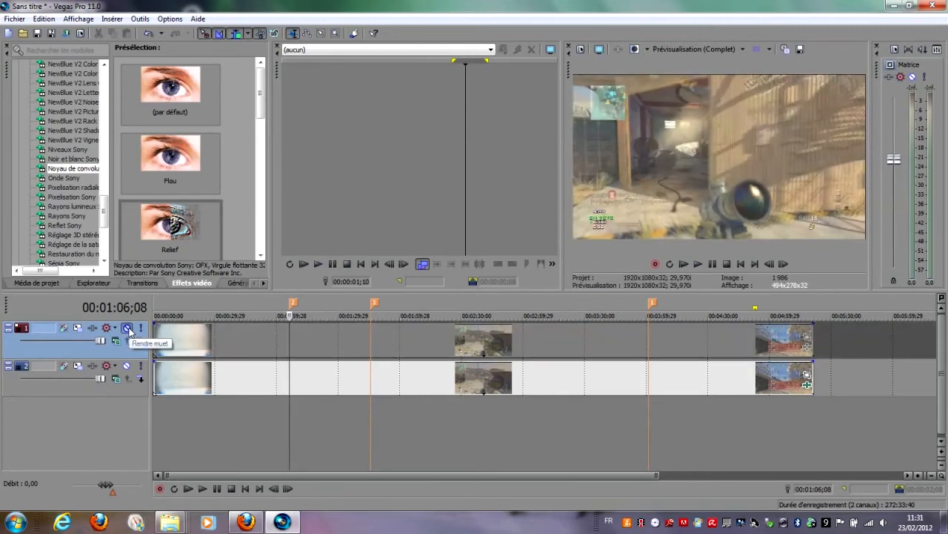
{"action": "left_click", "coordinate": [128, 329]}
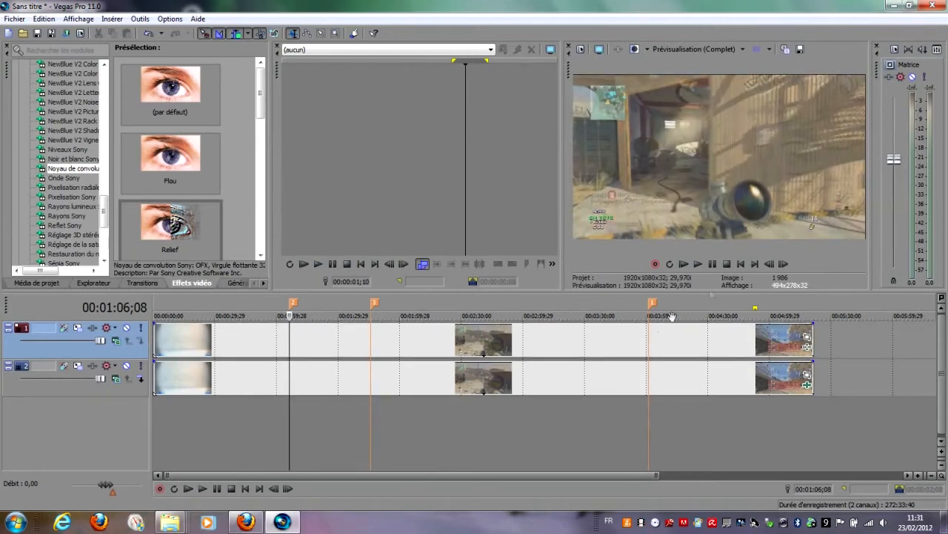
- Compare the frame at the 00:01:45;24 marker with the upper track muted and unmuted, and check the marker near 00:04:01;01
{"action": "left_click", "coordinate": [753, 265]}
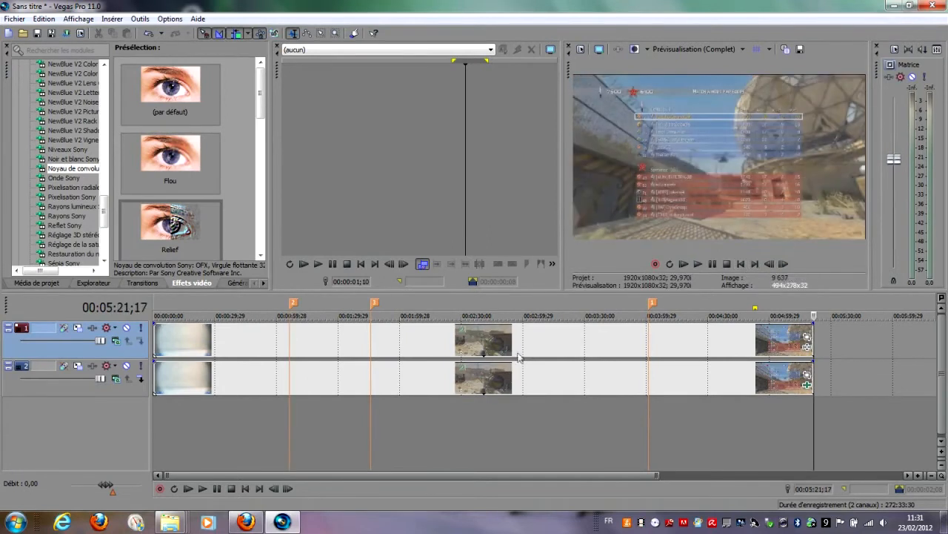
{"action": "left_click_drag", "start_coordinate": [431, 428], "coordinate": [374, 419]}
{"action": "left_click", "coordinate": [375, 419]}
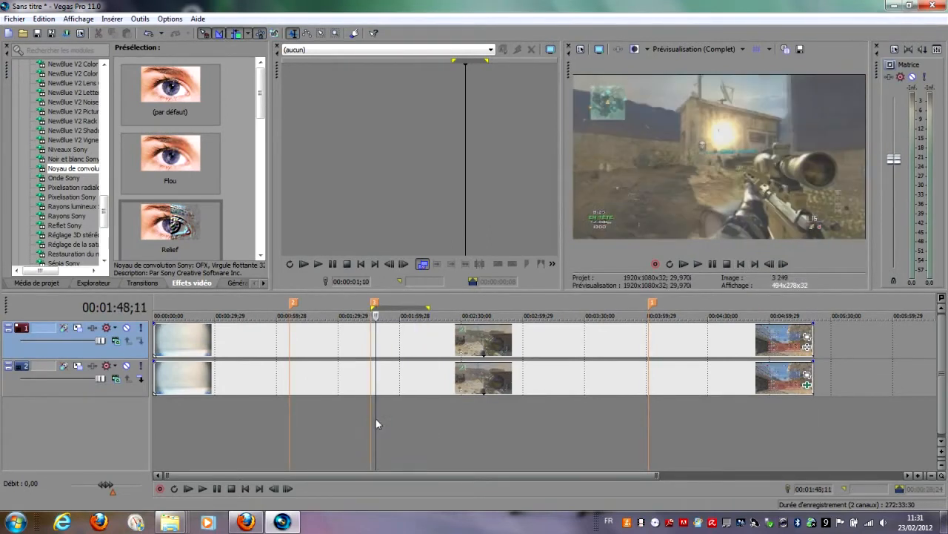
{"action": "left_click", "coordinate": [378, 413]}
{"action": "left_click", "coordinate": [371, 411]}
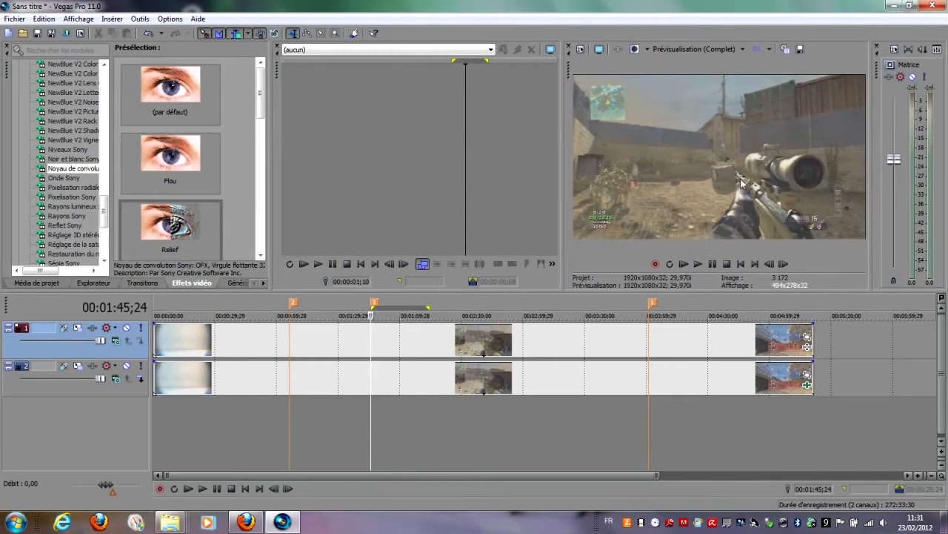
{"action": "left_click", "coordinate": [127, 327]}
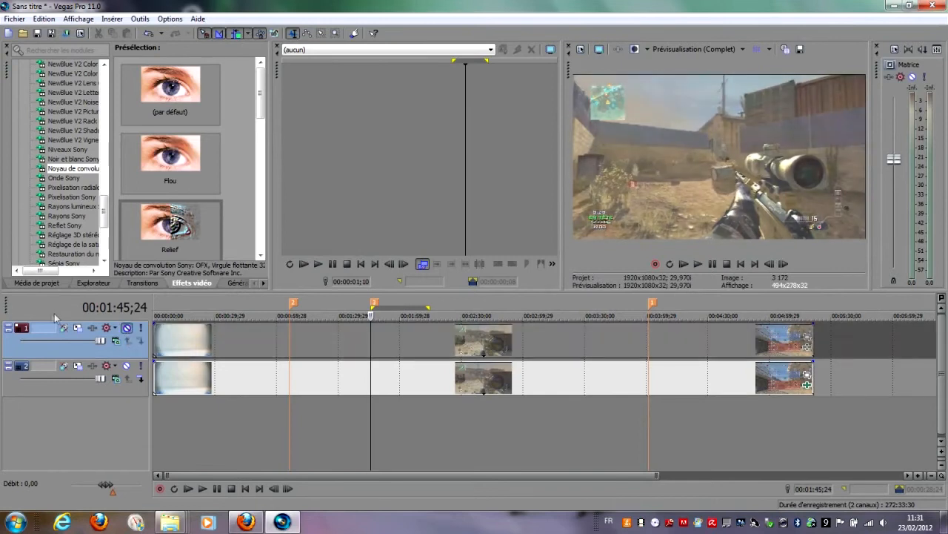
{"action": "left_click", "coordinate": [647, 417]}
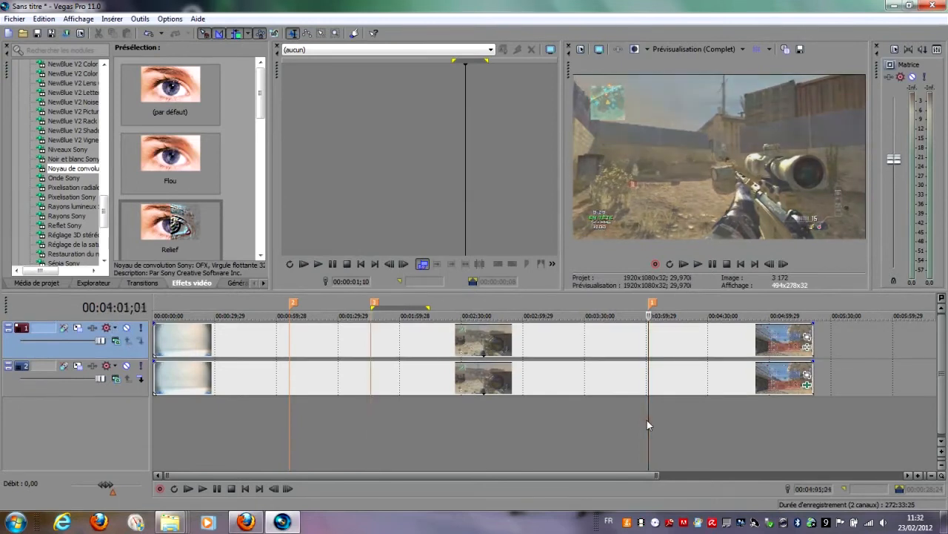
{"action": "left_click", "coordinate": [128, 328]}
- Select the time range from 00:00:25;02 to 00:00:31;03 and enable loop playback for it
{"action": "left_click", "coordinate": [488, 421]}
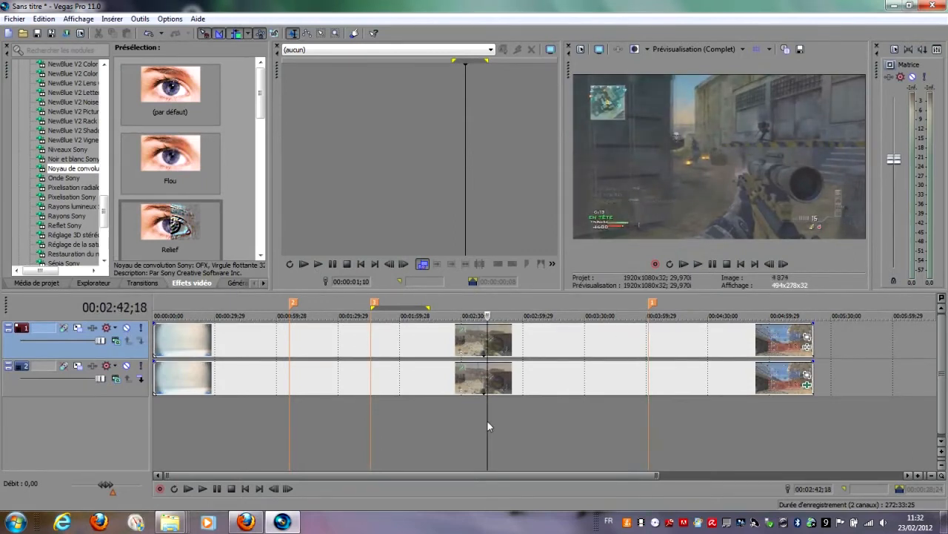
{"action": "left_click_drag", "start_coordinate": [488, 421], "coordinate": [213, 426]}
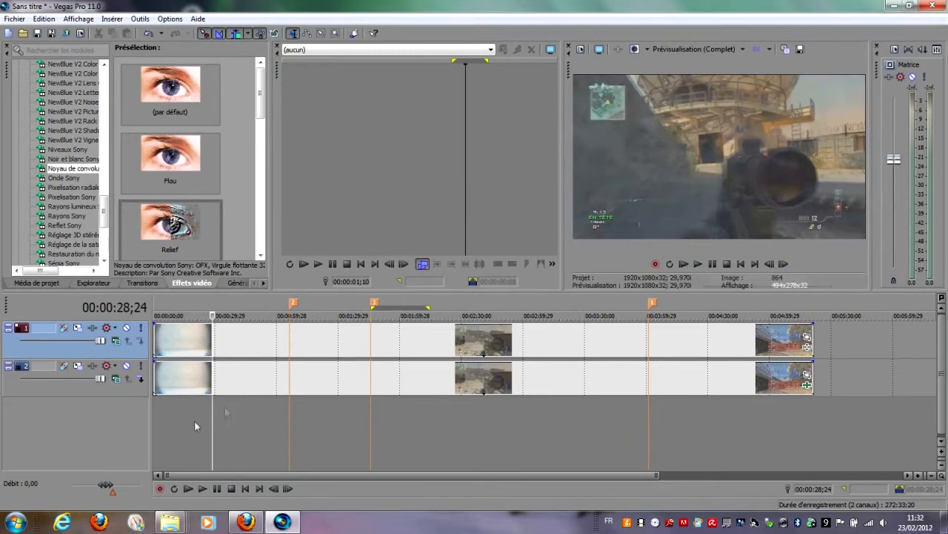
{"action": "mouse_move", "coordinate": [208, 422]}
{"action": "left_mouse_down"}
{"action": "mouse_move", "coordinate": [205, 430]}
{"action": "mouse_move", "coordinate": [227, 431]}
{"action": "mouse_move", "coordinate": [216, 430]}
{"action": "left_mouse_up"}
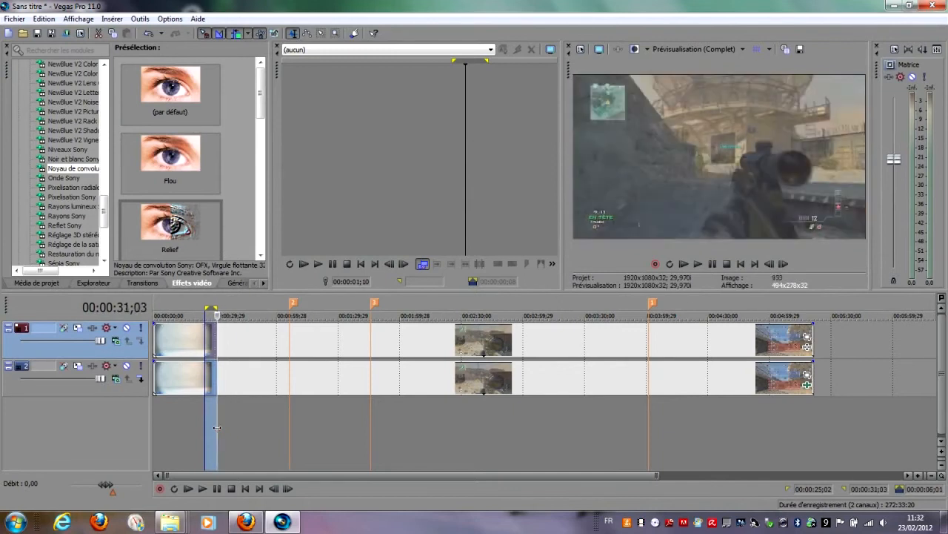
{"action": "left_click", "coordinate": [160, 489]}
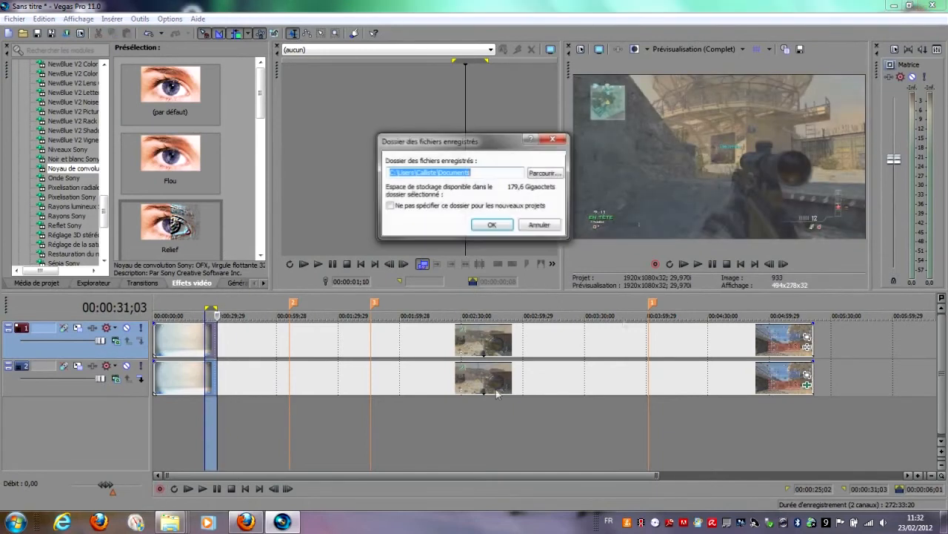
{"action": "left_click", "coordinate": [539, 225]}
{"action": "left_click", "coordinate": [174, 488]}
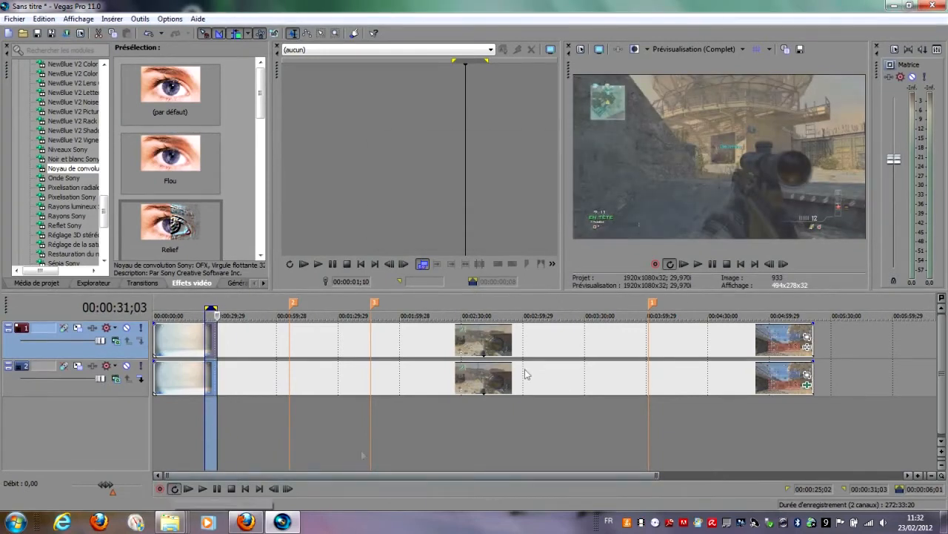
- Play the looped range and mute the upper track during playback to compare the two versions
{"action": "left_click", "coordinate": [694, 266]}
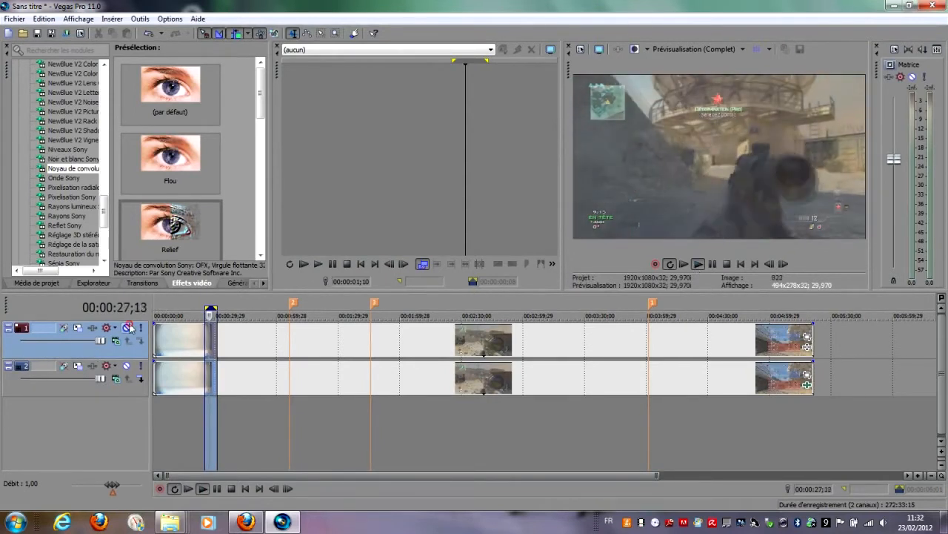
{"action": "left_click", "coordinate": [128, 328]}
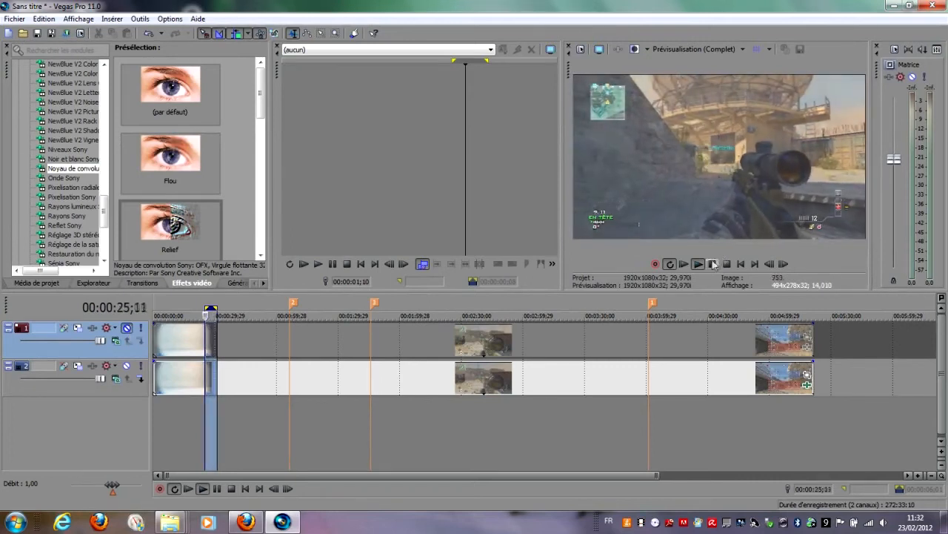
{"action": "left_click", "coordinate": [325, 410]}
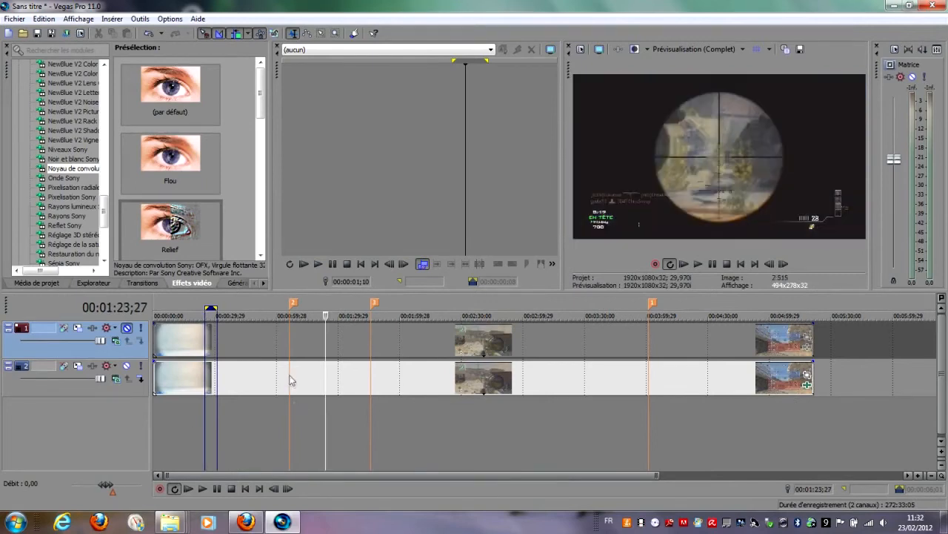
- Move the lower track's clip to start where the upper clip ends, and unmute the upper track for viewing at 00:01:06;08
{"action": "left_click_drag", "start_coordinate": [257, 377], "coordinate": [928, 381]}
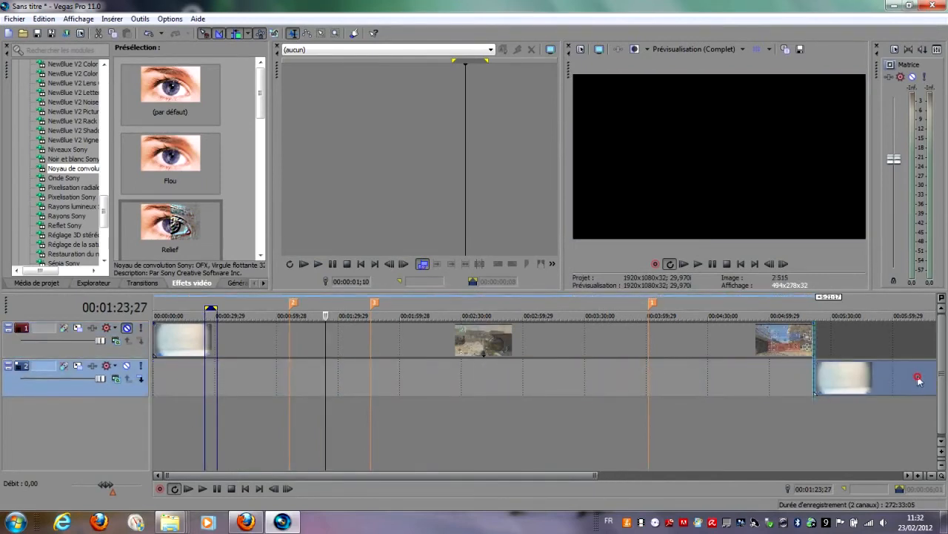
{"action": "left_click", "coordinate": [687, 349]}
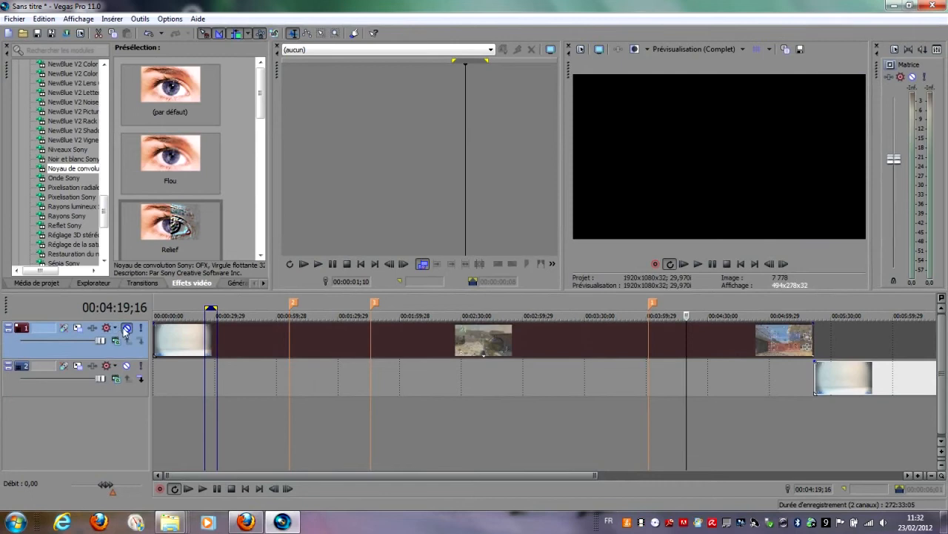
{"action": "left_click", "coordinate": [127, 328]}
{"action": "left_click", "coordinate": [289, 358]}
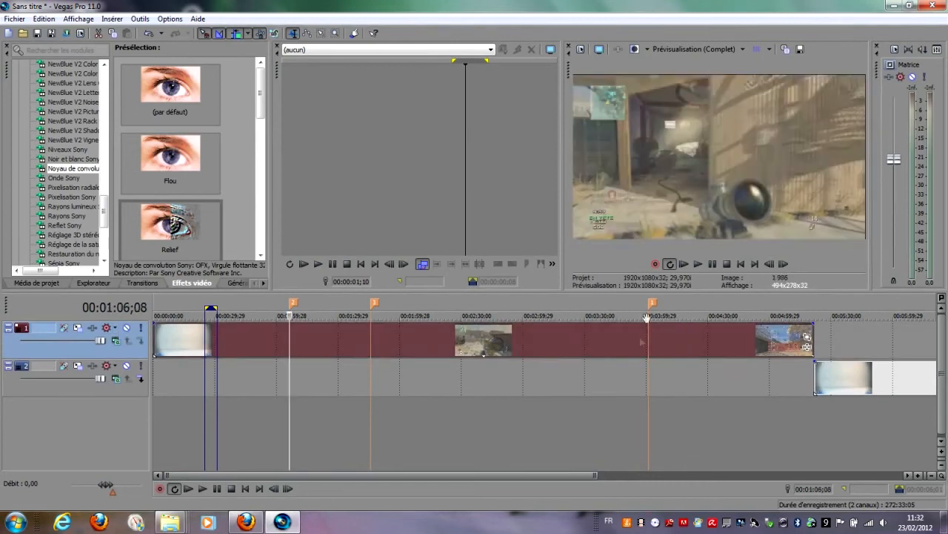
- Add the Luminosité et contraste Sony effect to the upper track's clip
{"action": "left_click", "coordinate": [806, 345]}
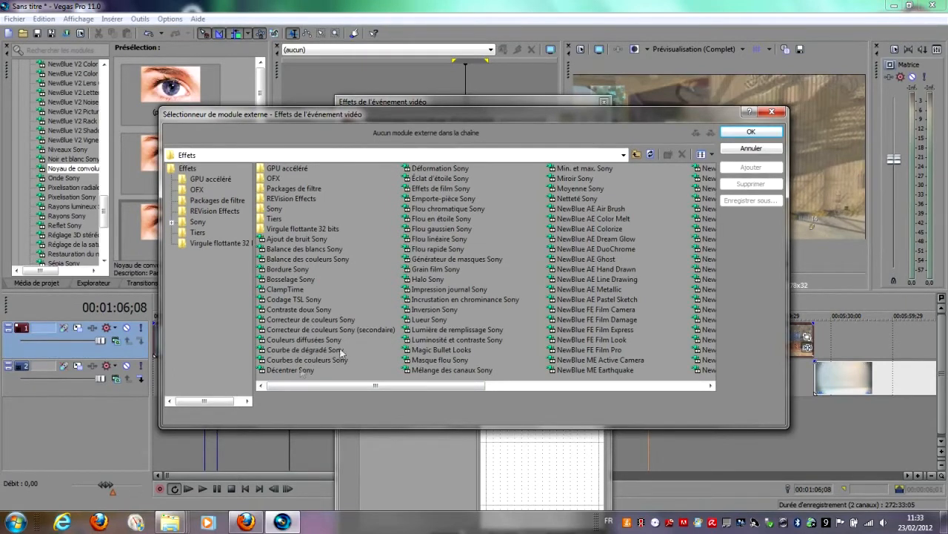
{"action": "double_click", "coordinate": [462, 341]}
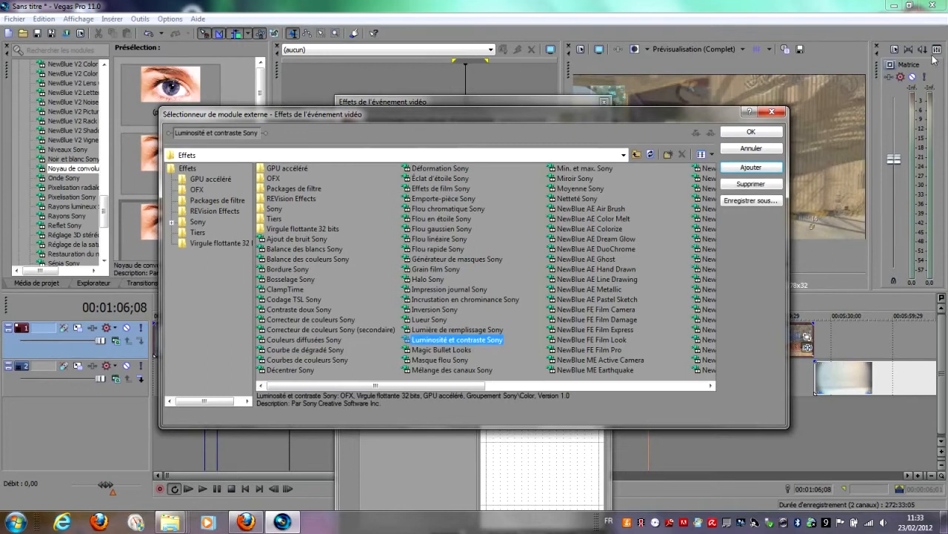
{"action": "left_click", "coordinate": [751, 131]}
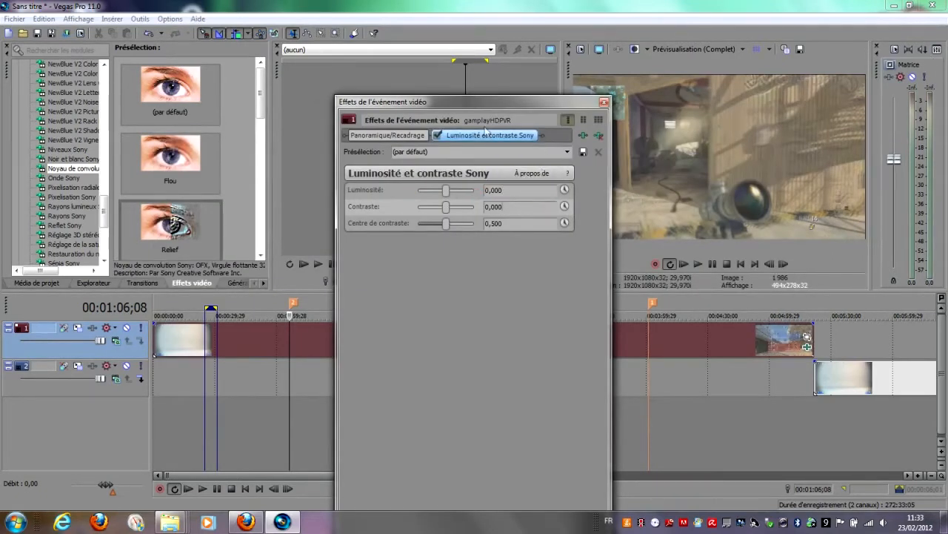
{"action": "left_click_drag", "start_coordinate": [498, 100], "coordinate": [495, 115]}
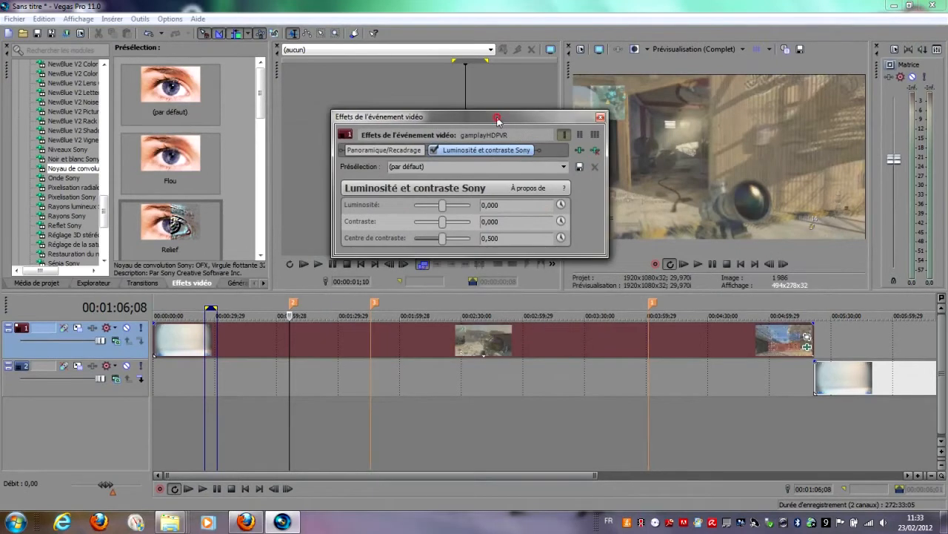
- Set Luminosité to 0,150 and toggle the effect off and on to compare the picture
{"action": "left_click", "coordinate": [528, 205]}
{"action": "type", "text": "0,150"}
{"action": "key", "text": "Return"}
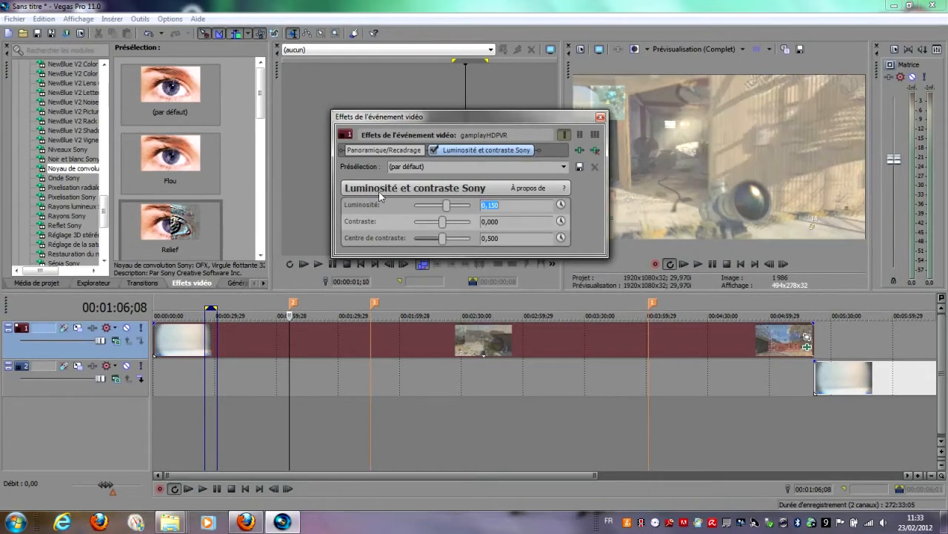
{"action": "left_click", "coordinate": [434, 150]}
{"action": "left_click", "coordinate": [435, 150]}
{"action": "left_click", "coordinate": [436, 150]}
{"action": "left_click", "coordinate": [435, 150]}
{"action": "left_click", "coordinate": [436, 150]}
{"action": "left_click", "coordinate": [435, 151]}
- Set Contraste to 0,200 and Centre de contraste to 0,800
{"action": "left_click_drag", "start_coordinate": [442, 222], "coordinate": [450, 228]}
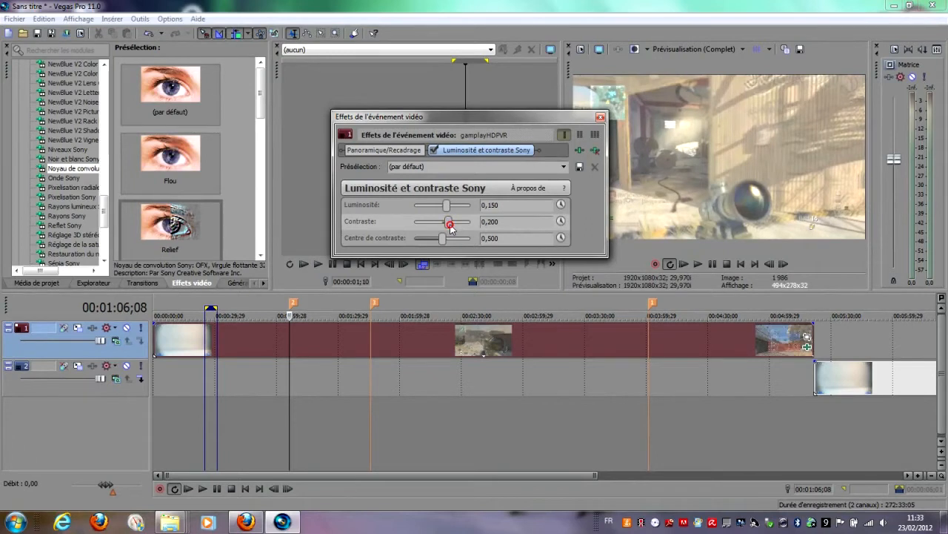
{"action": "left_click", "coordinate": [489, 238]}
{"action": "left_click_drag", "start_coordinate": [443, 247], "coordinate": [462, 246]}
{"action": "type", "text": "0,800"}
{"action": "key", "text": "Return"}
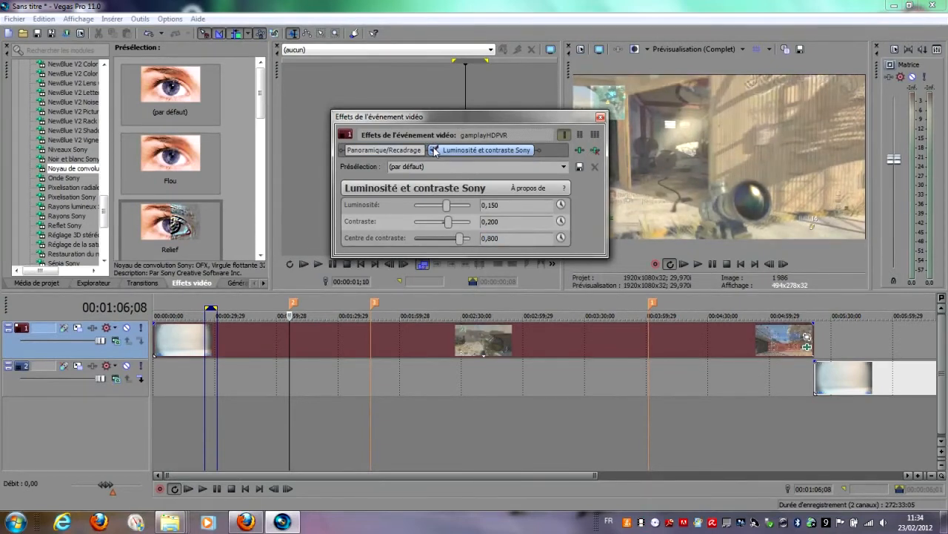
- Compare the picture with the Luminosité et contraste effect disabled and enabled
{"action": "left_click", "coordinate": [434, 149]}
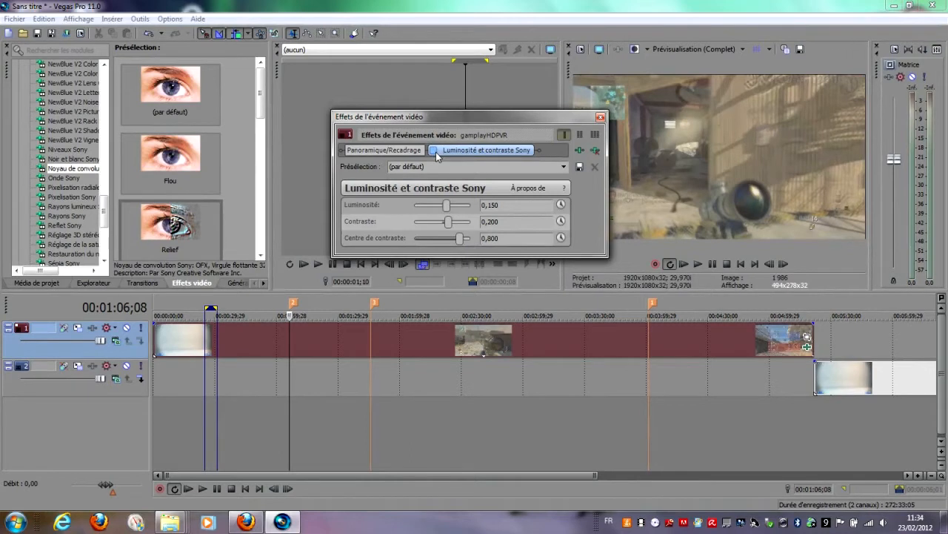
{"action": "left_click", "coordinate": [436, 153]}
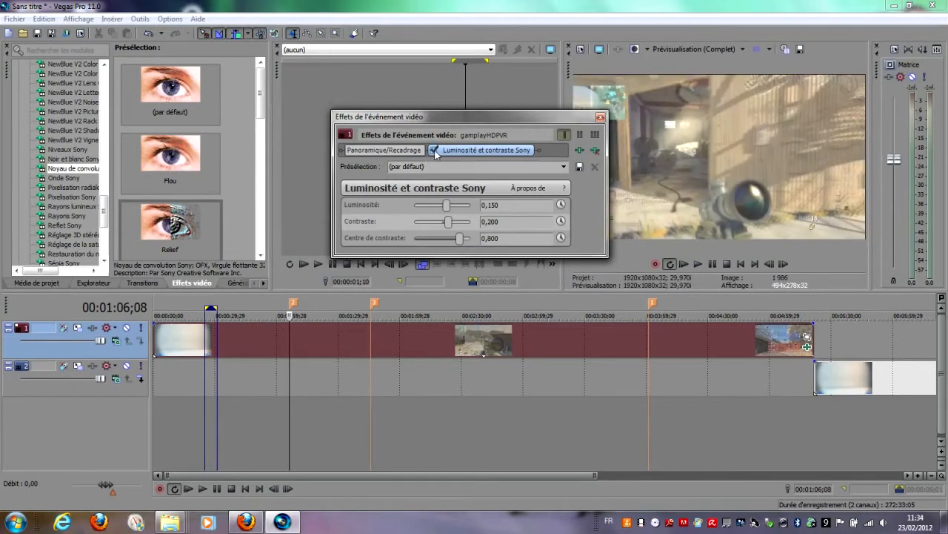
{"action": "left_click", "coordinate": [434, 150]}
{"action": "left_click", "coordinate": [434, 151]}
{"action": "left_click", "coordinate": [435, 150]}
{"action": "left_click", "coordinate": [435, 151]}
- Move the effects window clear of the preview and set Contraste to 0,250
{"action": "left_click_drag", "start_coordinate": [468, 126], "coordinate": [386, 177]}
{"action": "left_click", "coordinate": [413, 273]}
{"action": "left_click", "coordinate": [413, 273]}
{"action": "type", "text": "0,250"}
{"action": "key", "text": "Return"}
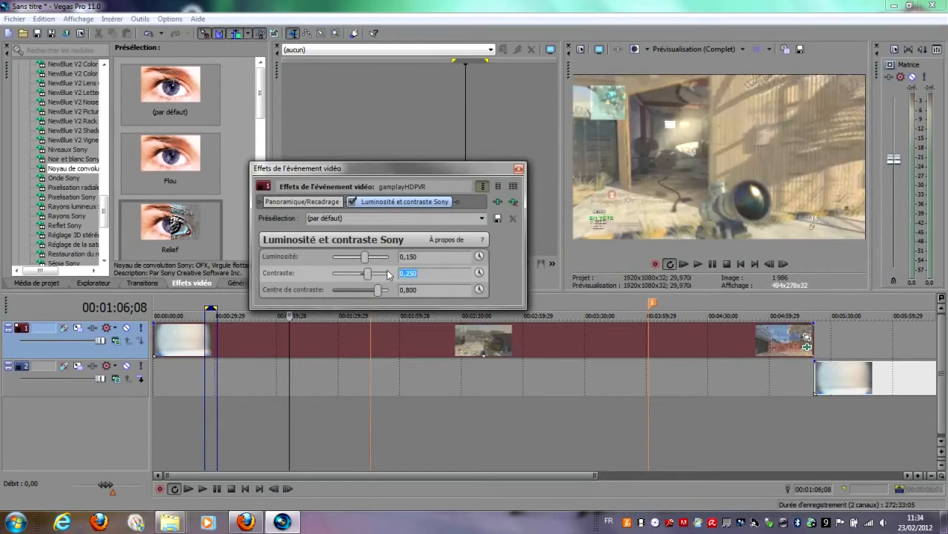
- Add the Correcteur de couleurs Sony effect to the clip's effect chain after Luminosité et contraste
{"action": "left_click", "coordinate": [452, 275]}
{"action": "left_click", "coordinate": [496, 202]}
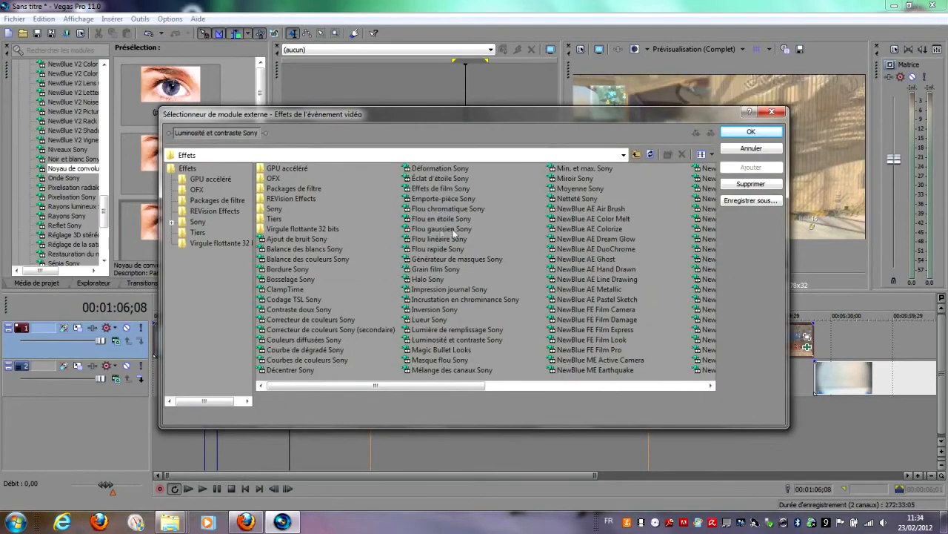
{"action": "double_click", "coordinate": [317, 323]}
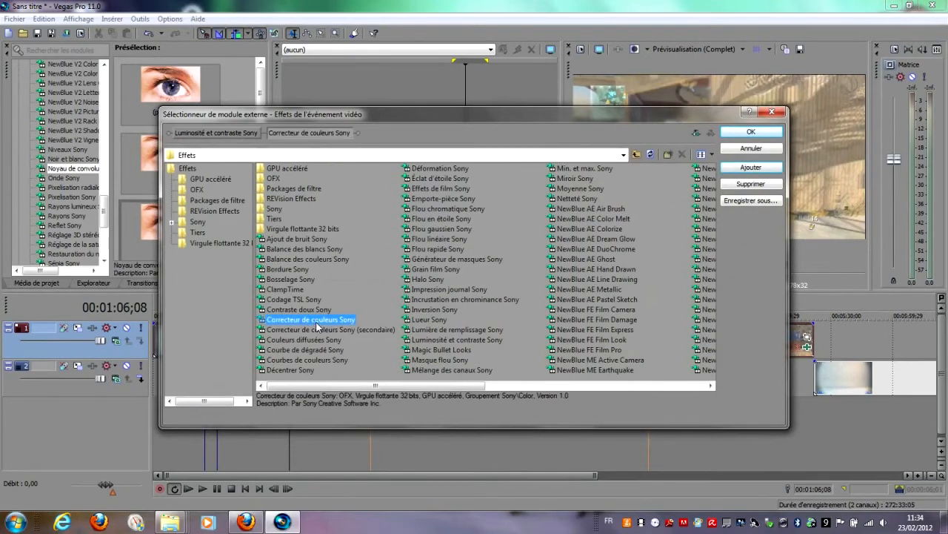
{"action": "left_click", "coordinate": [752, 132]}
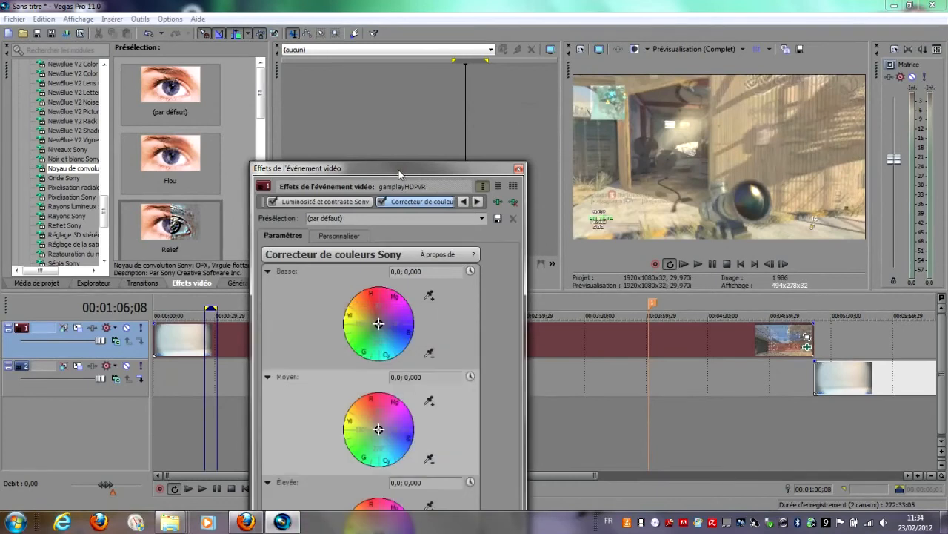
- Show the color corrector's custom wheel view and place the effects window as a floating window clear of the preview
{"action": "left_click_drag", "start_coordinate": [401, 177], "coordinate": [409, 110]}
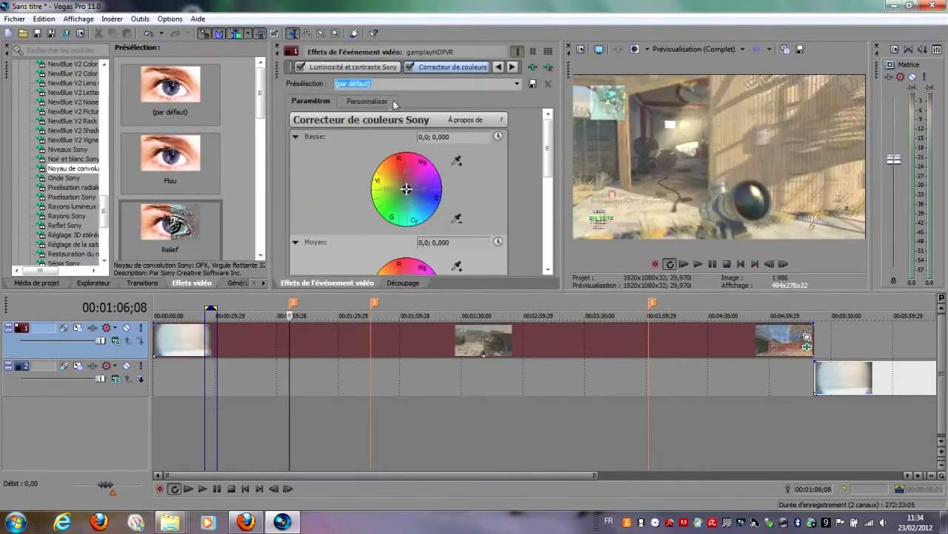
{"action": "left_click", "coordinate": [387, 103]}
{"action": "left_click_drag", "start_coordinate": [279, 70], "coordinate": [355, 126]}
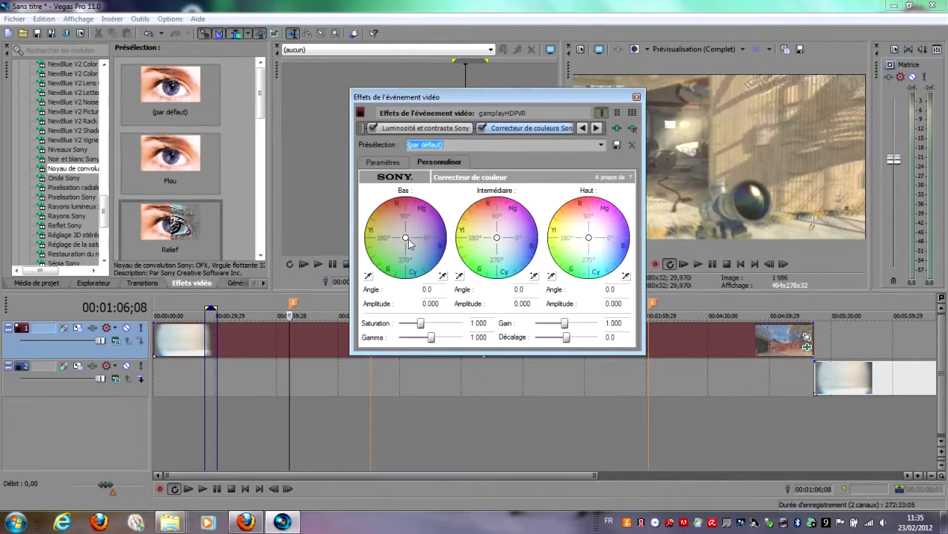
- Tint the Bas wheel toward yellow-red, at an angle of about 131.2 and an amplitude of about 0.165
{"action": "mouse_move", "coordinate": [406, 239]}
{"action": "left_mouse_down"}
{"action": "mouse_move", "coordinate": [320, 203]}
{"action": "mouse_move", "coordinate": [440, 271]}
{"action": "mouse_move", "coordinate": [409, 261]}
{"action": "mouse_move", "coordinate": [403, 240]}
{"action": "mouse_move", "coordinate": [415, 239]}
{"action": "mouse_move", "coordinate": [406, 247]}
{"action": "mouse_move", "coordinate": [397, 236]}
{"action": "left_mouse_up"}
{"action": "left_click", "coordinate": [394, 163]}
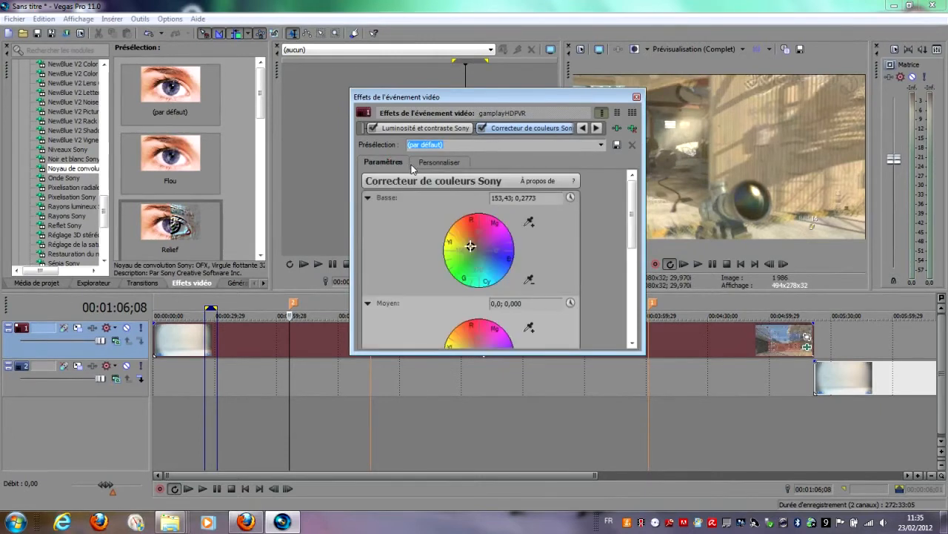
{"action": "left_click_drag", "start_coordinate": [471, 246], "coordinate": [474, 245]}
{"action": "left_click", "coordinate": [431, 163]}
{"action": "left_click_drag", "start_coordinate": [400, 233], "coordinate": [402, 236]}
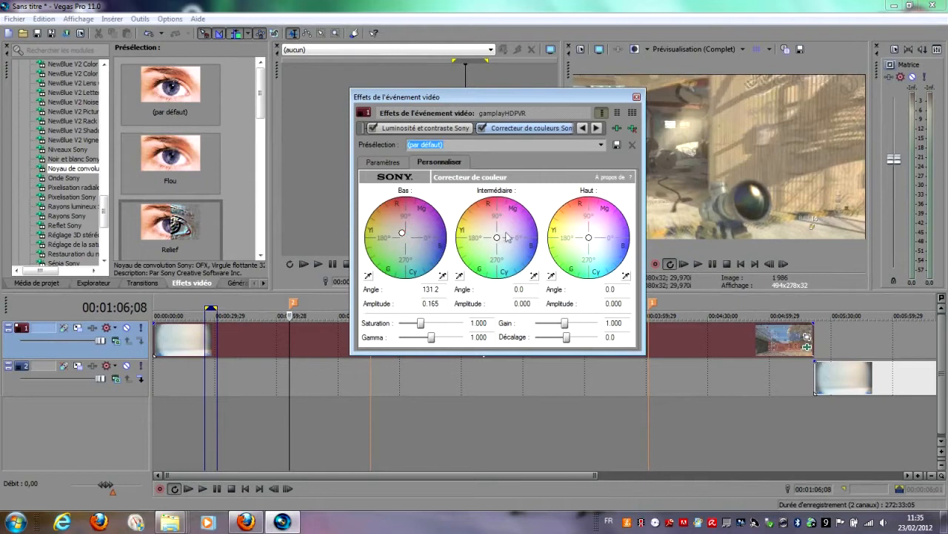
- Tint the Intermédiaire wheel to about angle 135.0, amplitude 0.219, and the Haut wheel to about angle 158.2, amplitude 0.167
{"action": "mouse_move", "coordinate": [499, 242]}
{"action": "left_mouse_down"}
{"action": "mouse_move", "coordinate": [496, 264]}
{"action": "mouse_move", "coordinate": [509, 273]}
{"action": "mouse_move", "coordinate": [524, 266]}
{"action": "mouse_move", "coordinate": [508, 224]}
{"action": "mouse_move", "coordinate": [472, 219]}
{"action": "mouse_move", "coordinate": [479, 249]}
{"action": "mouse_move", "coordinate": [504, 265]}
{"action": "mouse_move", "coordinate": [497, 242]}
{"action": "mouse_move", "coordinate": [516, 247]}
{"action": "mouse_move", "coordinate": [495, 246]}
{"action": "mouse_move", "coordinate": [513, 242]}
{"action": "mouse_move", "coordinate": [514, 219]}
{"action": "mouse_move", "coordinate": [508, 236]}
{"action": "mouse_move", "coordinate": [494, 238]}
{"action": "left_mouse_up"}
{"action": "mouse_move", "coordinate": [495, 237]}
{"action": "left_mouse_down"}
{"action": "mouse_move", "coordinate": [489, 208]}
{"action": "mouse_move", "coordinate": [494, 237]}
{"action": "left_mouse_up"}
{"action": "mouse_move", "coordinate": [588, 238]}
{"action": "left_mouse_down"}
{"action": "mouse_move", "coordinate": [606, 230]}
{"action": "mouse_move", "coordinate": [584, 256]}
{"action": "mouse_move", "coordinate": [599, 237]}
{"action": "mouse_move", "coordinate": [586, 243]}
{"action": "mouse_move", "coordinate": [590, 252]}
{"action": "mouse_move", "coordinate": [585, 240]}
{"action": "left_mouse_up"}
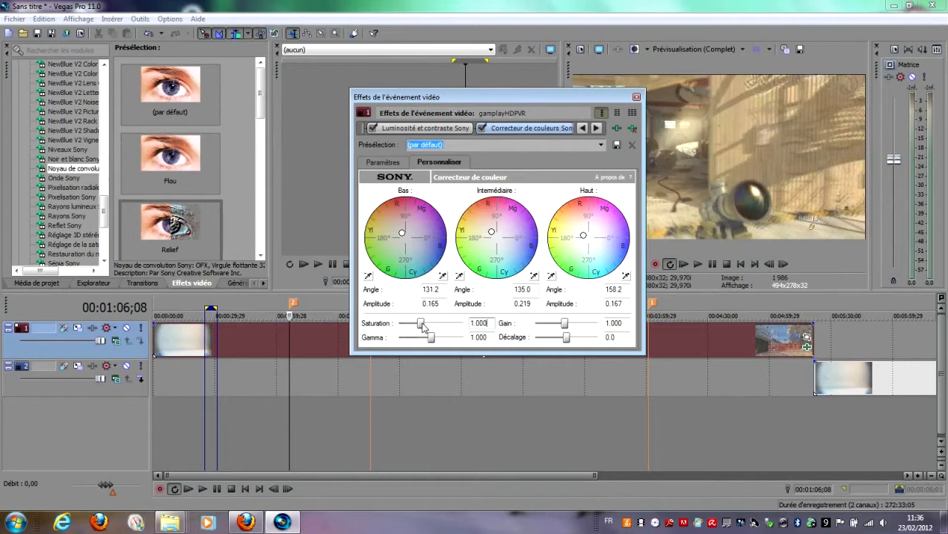
- Set the color corrector's Saturation to 1.200 and Gamma to 0.850
{"action": "left_click_drag", "start_coordinate": [422, 327], "coordinate": [428, 329]}
{"action": "double_click", "coordinate": [481, 323]}
{"action": "type", "text": "1"}
{"action": "type", "text": ",200"}
{"action": "left_click", "coordinate": [492, 336]}
{"action": "left_click_drag", "start_coordinate": [431, 338], "coordinate": [428, 338]}
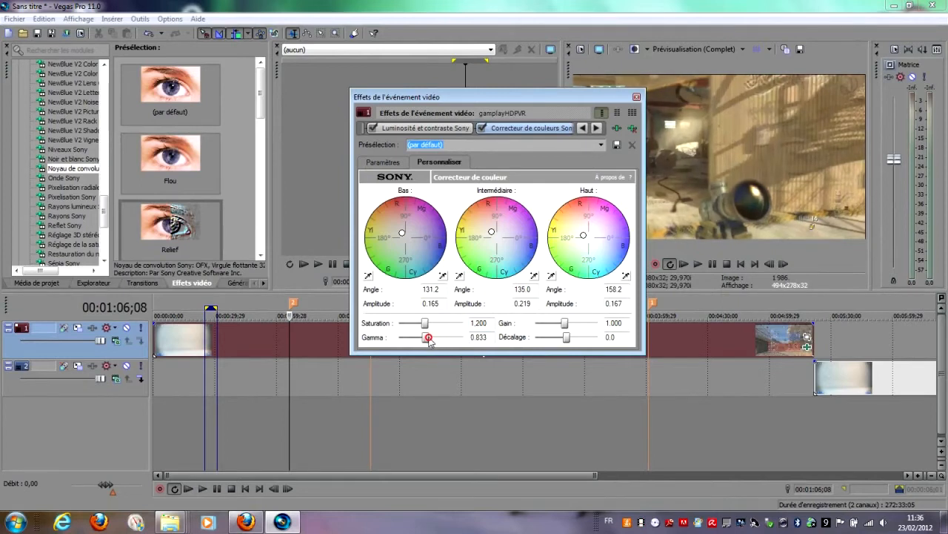
{"action": "double_click", "coordinate": [480, 338]}
{"action": "key", "text": "BackSpace"}
{"action": "type", "text": "0.850"}
- Set the color corrector's Gain to 0.900 and Décalage to -2
{"action": "left_click", "coordinate": [617, 323]}
{"action": "left_click_drag", "start_coordinate": [568, 326], "coordinate": [563, 324]}
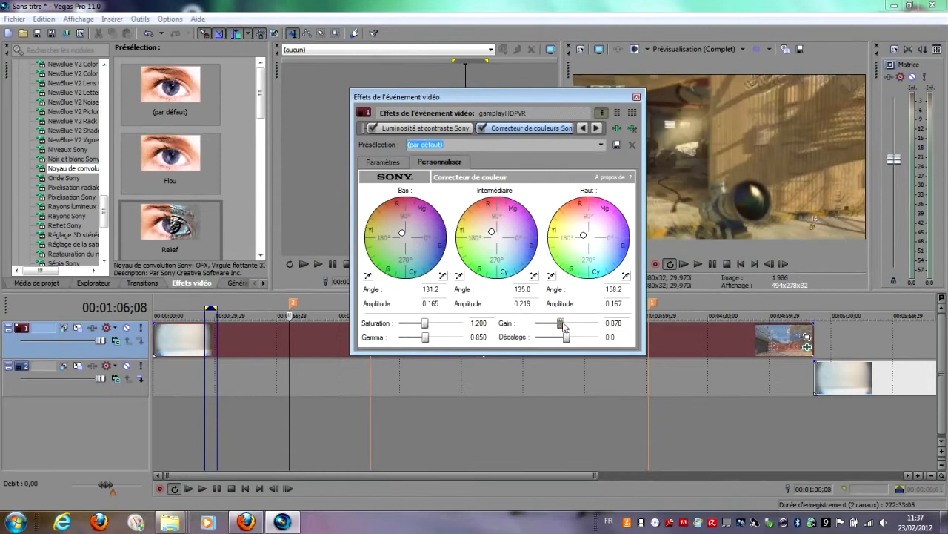
{"action": "double_click", "coordinate": [621, 324]}
{"action": "type", "text": "0.900"}
{"action": "key", "text": "Return"}
{"action": "left_click_drag", "start_coordinate": [566, 338], "coordinate": [565, 338]}
{"action": "left_click", "coordinate": [603, 338]}
{"action": "key", "text": "BackSpace"}
{"action": "type", "text": "-2"}
- Compare the picture with the Correcteur de couleurs effect disabled and enabled, and move the effects window away from the preview
{"action": "left_click", "coordinate": [483, 128]}
{"action": "left_click", "coordinate": [483, 128]}
{"action": "left_click", "coordinate": [483, 128]}
{"action": "left_click", "coordinate": [484, 129]}
{"action": "left_click_drag", "start_coordinate": [530, 99], "coordinate": [372, 171]}
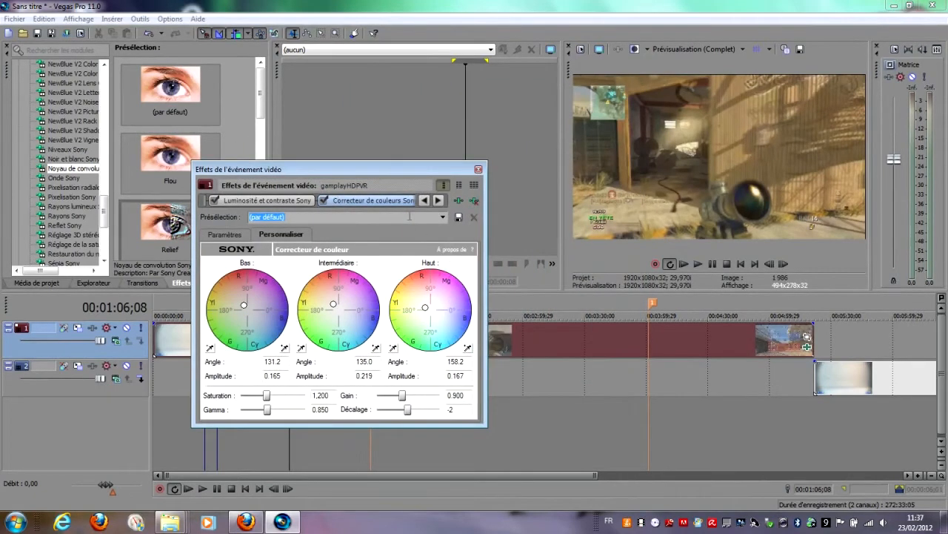
- Name the Correcteur de couleurs preset color_correction_map_desert
{"action": "double_click", "coordinate": [364, 361]}
{"action": "type", "text": "0"}
{"action": "type", "text": "co"}
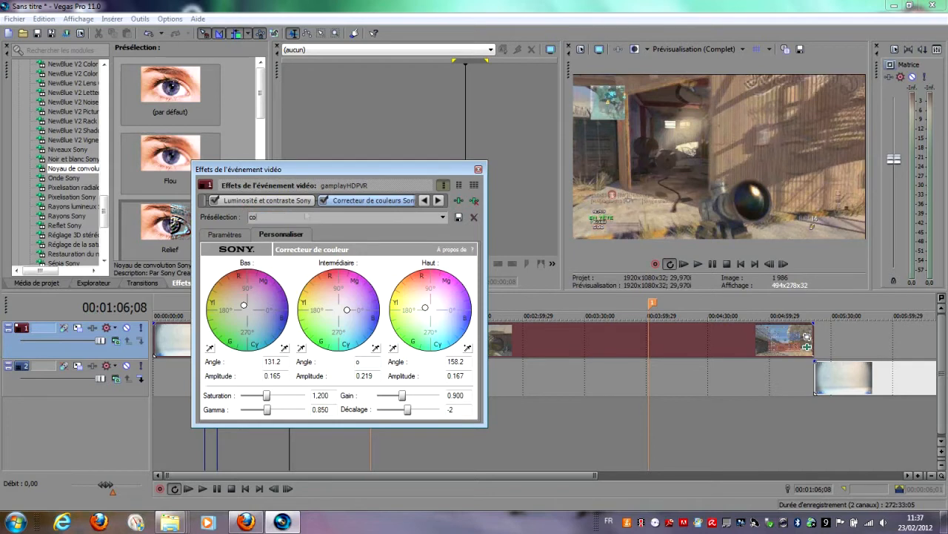
{"action": "type", "text": "lor_correction_map_desert"}
- Name the Luminosité et contraste preset color_correction_map_desert
{"action": "left_click", "coordinate": [281, 201]}
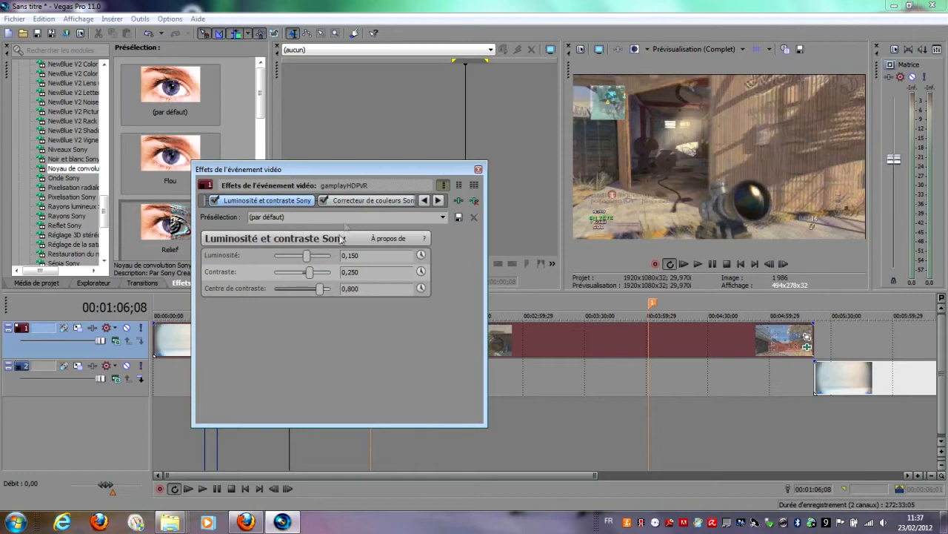
{"action": "left_click", "coordinate": [387, 220]}
{"action": "type", "text": "color_correction_map_desert"}
- Return to the Correcteur de couleurs settings and set Saturation to 1.2
{"action": "left_click", "coordinate": [382, 201]}
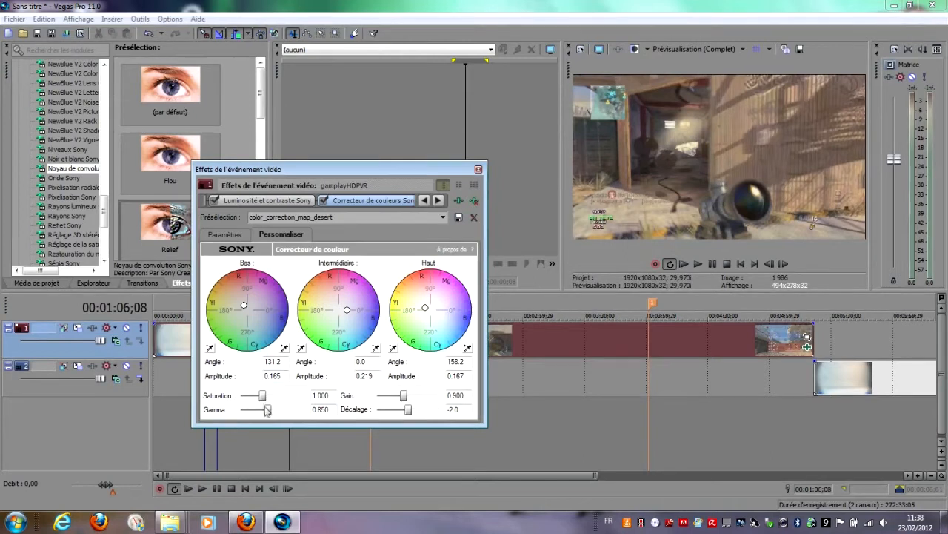
{"action": "left_click_drag", "start_coordinate": [263, 399], "coordinate": [266, 400]}
{"action": "left_click_drag", "start_coordinate": [329, 396], "coordinate": [295, 401]}
{"action": "type", "text": "1.2"}
- Compare the picture with both effects disabled and enabled, and bring the Intermédiaire point back near the center of its wheel
{"action": "left_click", "coordinate": [323, 201]}
{"action": "left_click", "coordinate": [324, 202]}
{"action": "left_click", "coordinate": [323, 202]}
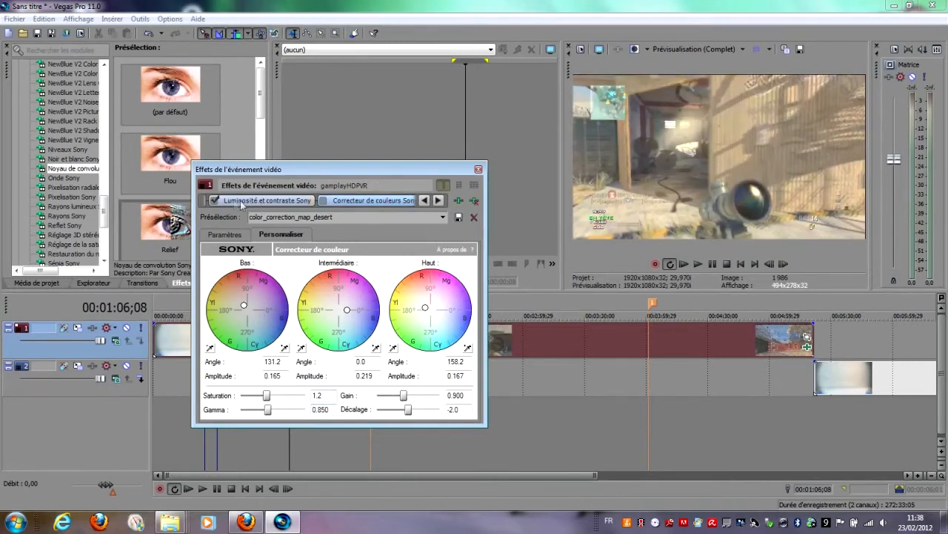
{"action": "left_click", "coordinate": [215, 201]}
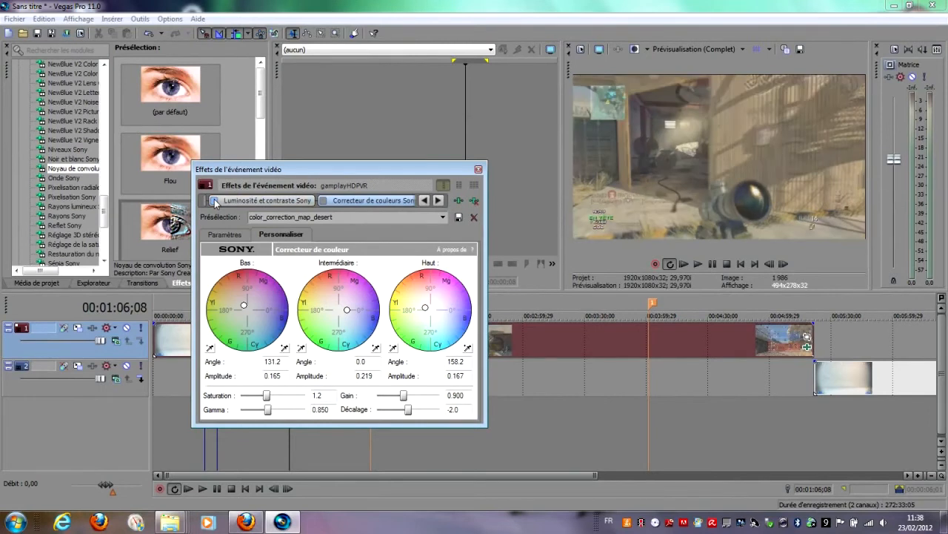
{"action": "left_click", "coordinate": [215, 201]}
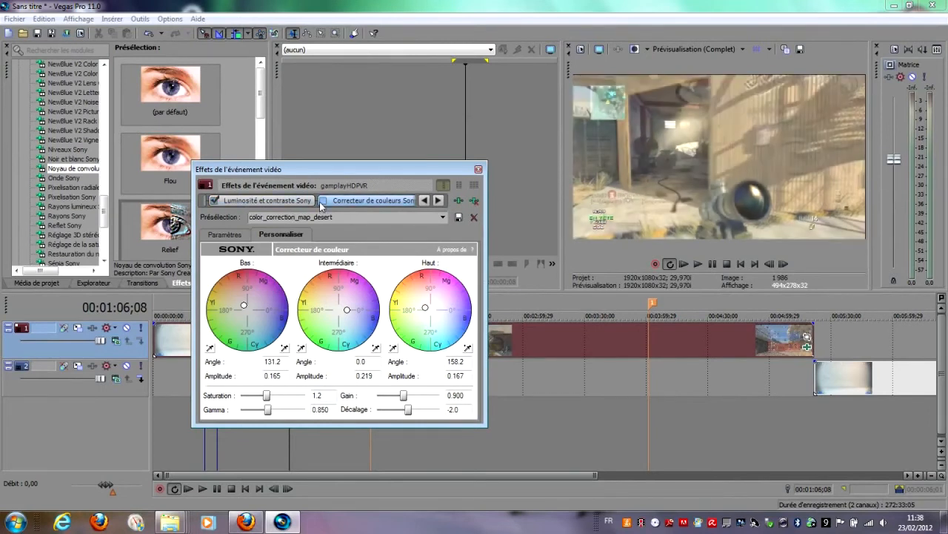
{"action": "left_click", "coordinate": [322, 202]}
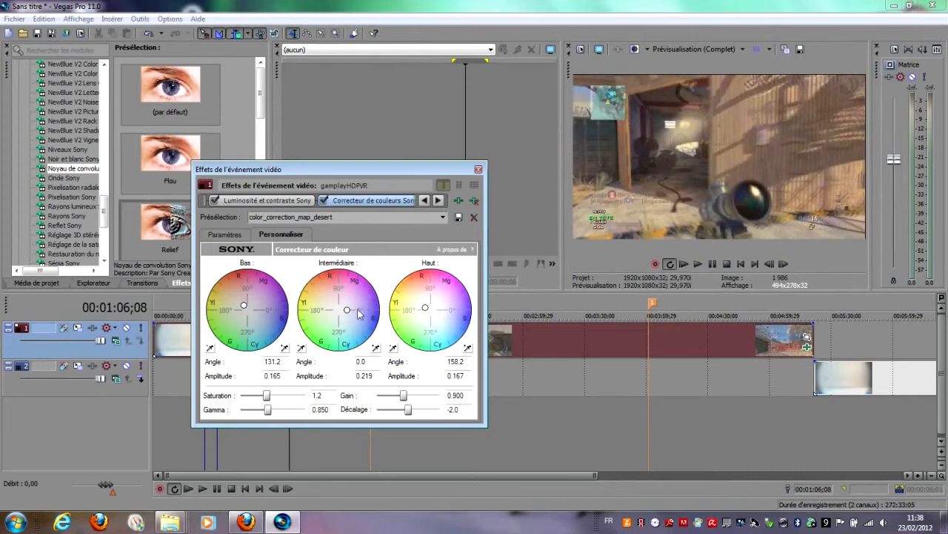
{"action": "mouse_move", "coordinate": [347, 311]}
{"action": "left_mouse_down"}
{"action": "mouse_move", "coordinate": [335, 311]}
{"action": "mouse_move", "coordinate": [342, 323]}
{"action": "mouse_move", "coordinate": [332, 315]}
{"action": "mouse_move", "coordinate": [339, 307]}
{"action": "left_mouse_up"}
- Add the Netteté Sony effect to the clip's effect chain
{"action": "left_click", "coordinate": [459, 200]}
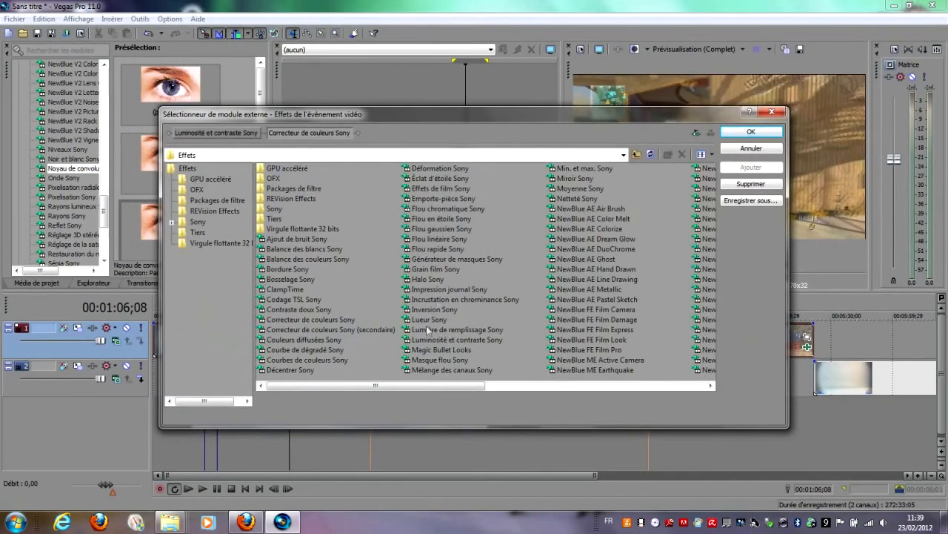
{"action": "double_click", "coordinate": [577, 198]}
{"action": "left_click", "coordinate": [751, 132]}
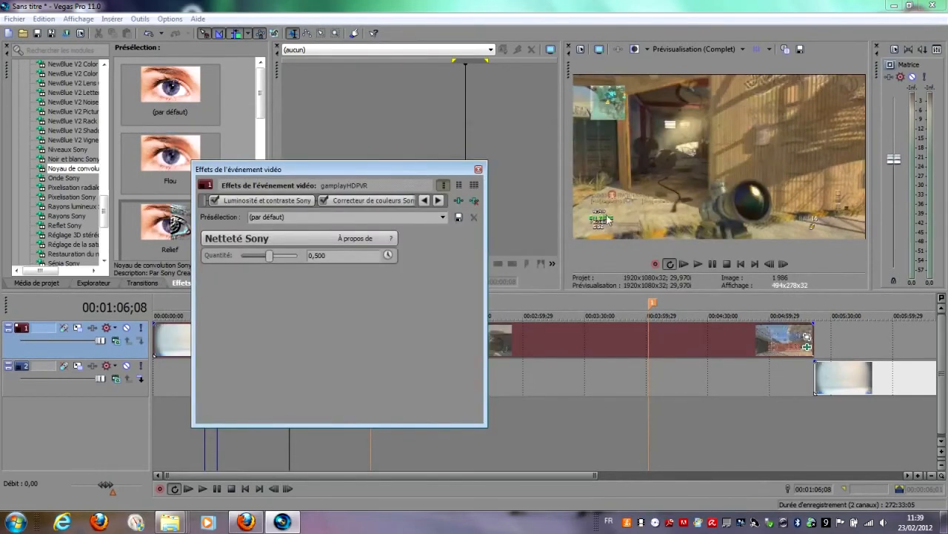
- Set the Netteté effect's Quantité to 0,540 and close the clip's effects window
{"action": "left_click", "coordinate": [323, 255]}
{"action": "type", "text": "0"}
{"action": "type", "text": ",540"}
{"action": "key", "text": "Return"}
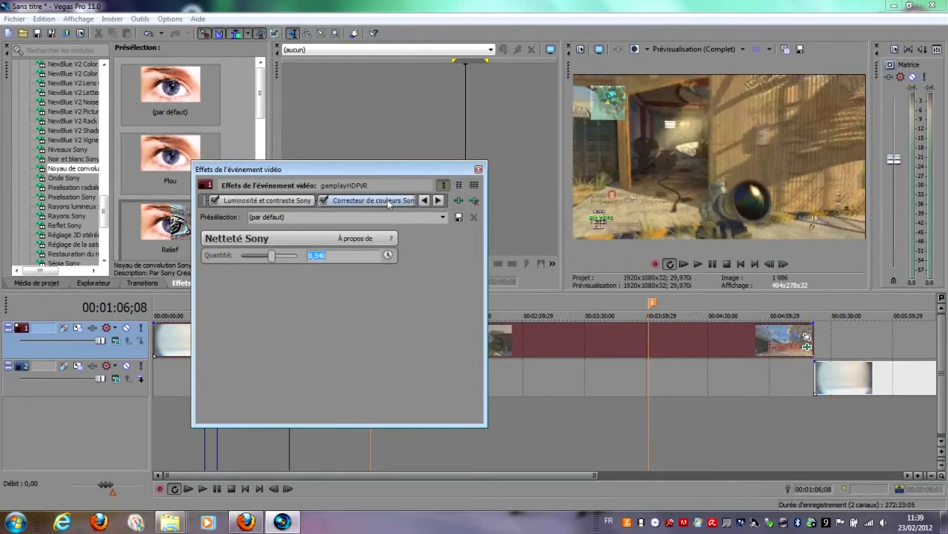
{"action": "left_click", "coordinate": [426, 202]}
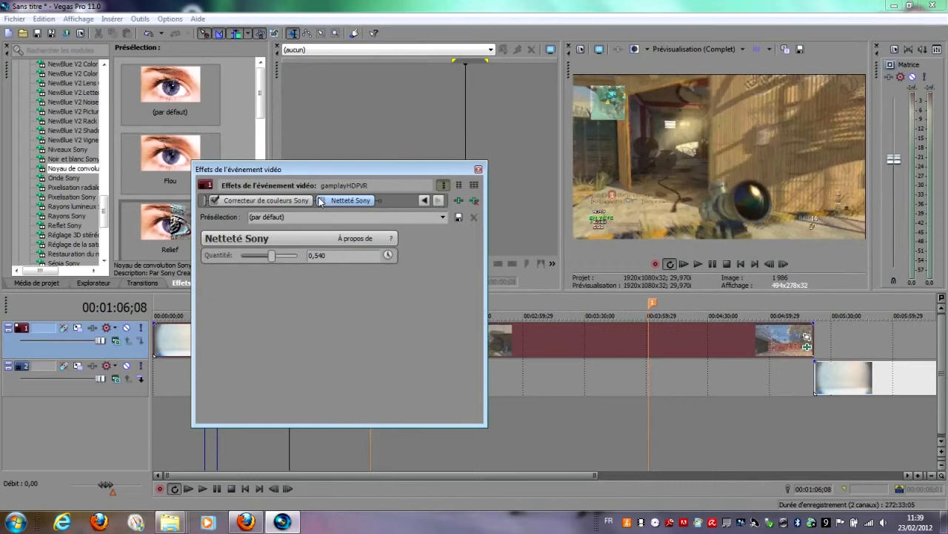
{"action": "left_click", "coordinate": [477, 170]}
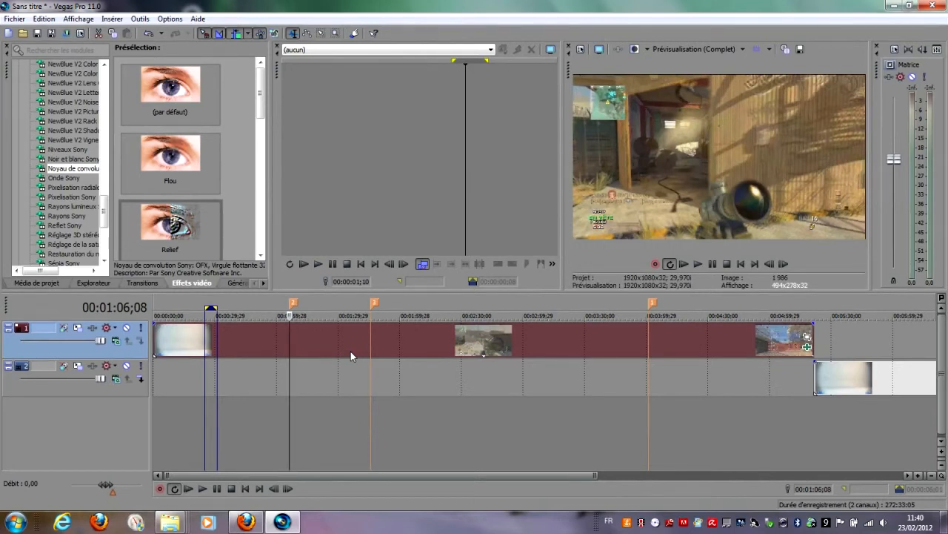
- Place the playhead at marker 1, at 00:04:01;01, and shift the track 2 clip earlier on the timeline
{"action": "left_click", "coordinate": [758, 344]}
{"action": "left_click_drag", "start_coordinate": [750, 341], "coordinate": [650, 341]}
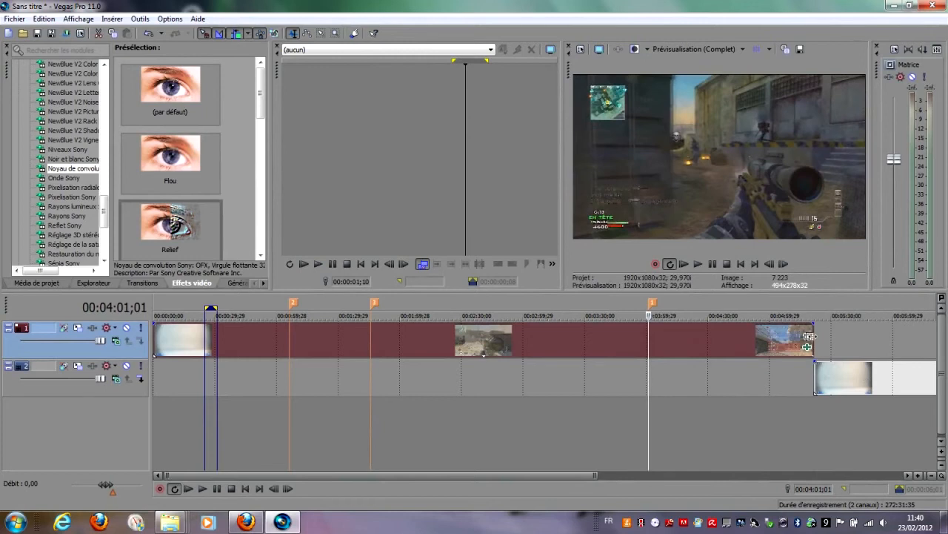
{"action": "left_click_drag", "start_coordinate": [907, 391], "coordinate": [762, 390]}
{"action": "scroll", "coordinate": [757, 389], "scroll_direction": "down", "scroll_amount": 4}
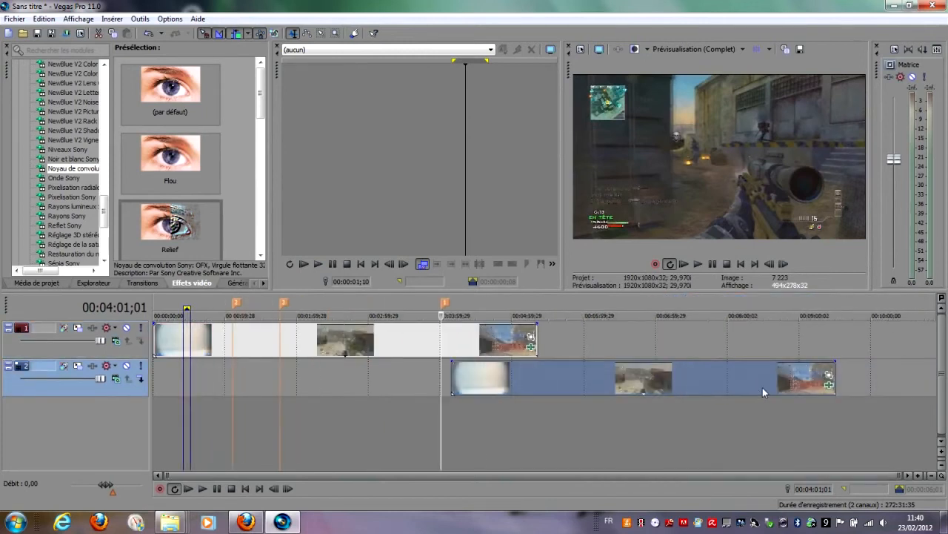
- Remove all the video effects from the track 2 clip and close its effects window
{"action": "left_click", "coordinate": [830, 385]}
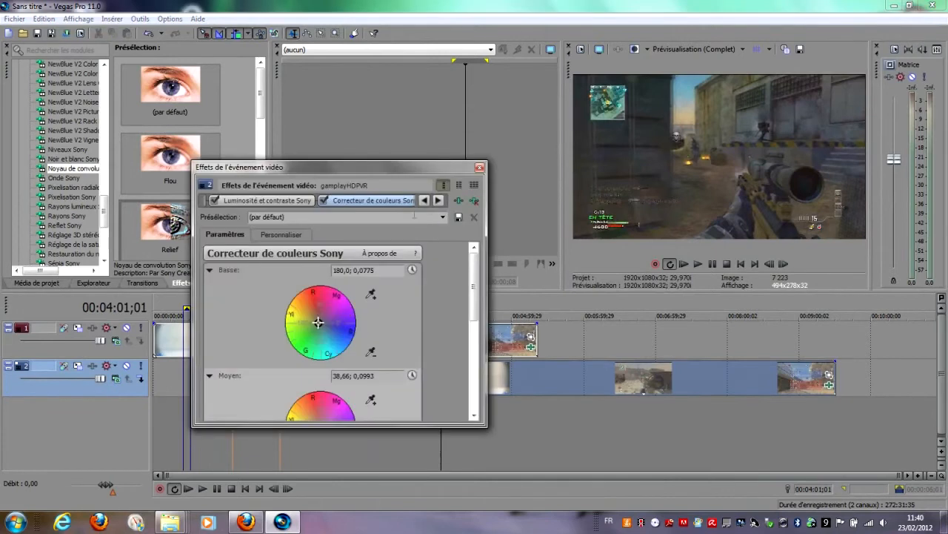
{"action": "left_click", "coordinate": [474, 200]}
{"action": "left_click", "coordinate": [475, 200]}
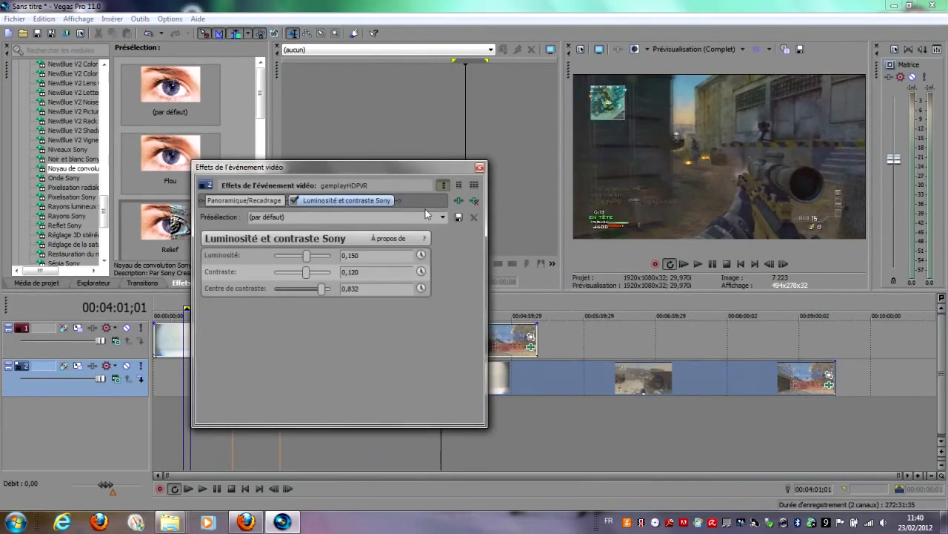
{"action": "left_click", "coordinate": [474, 200]}
{"action": "left_click", "coordinate": [479, 166]}
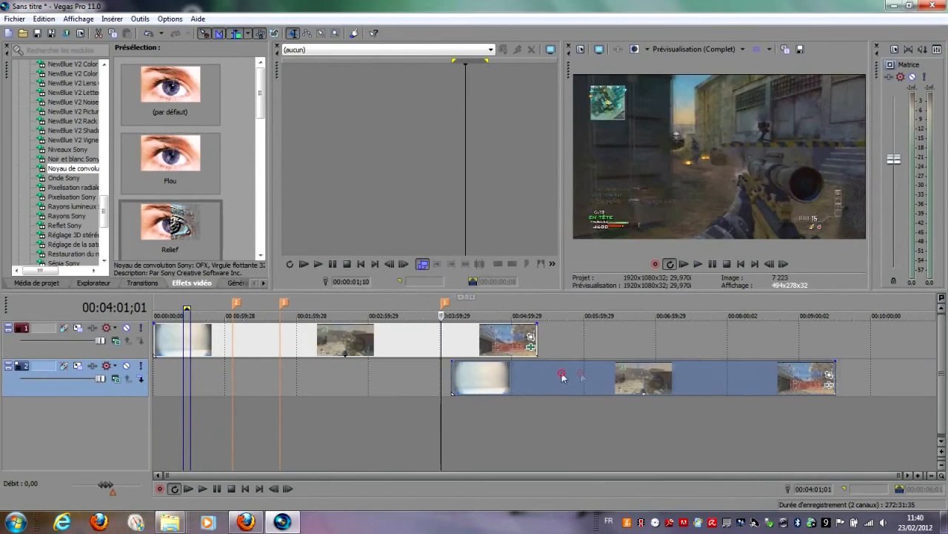
- Move the corrected clip to track 2 and the effect-free clip to the start of track 1, and turn off loop playback
{"action": "left_click_drag", "start_coordinate": [568, 376], "coordinate": [684, 375]}
{"action": "left_click", "coordinate": [368, 356]}
{"action": "left_click_drag", "start_coordinate": [368, 357], "coordinate": [352, 375]}
{"action": "left_click", "coordinate": [619, 370]}
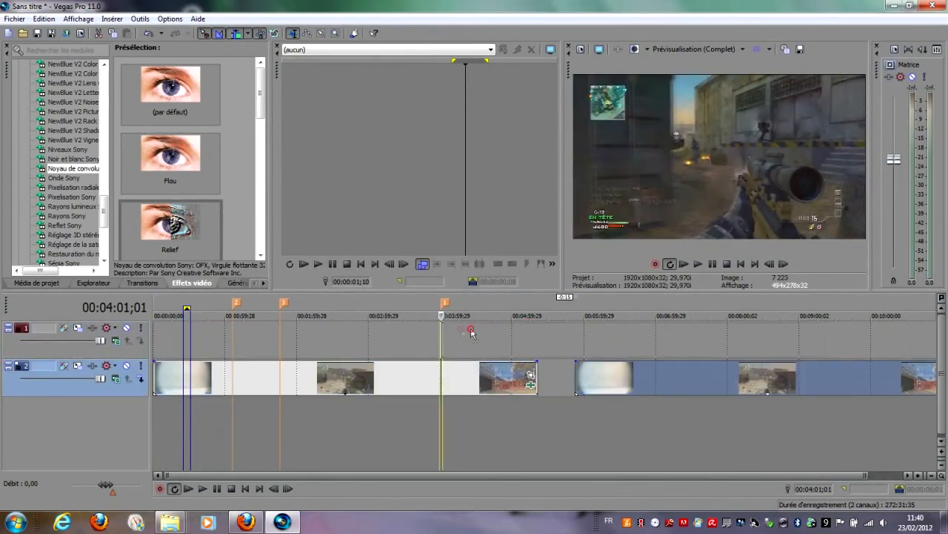
{"action": "left_click_drag", "start_coordinate": [165, 346], "coordinate": [164, 346]}
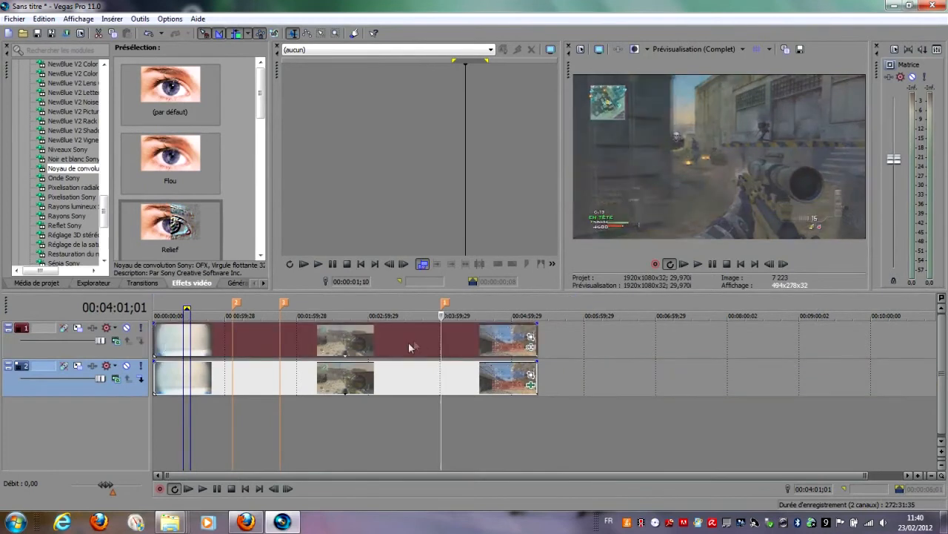
{"action": "left_click", "coordinate": [175, 489]}
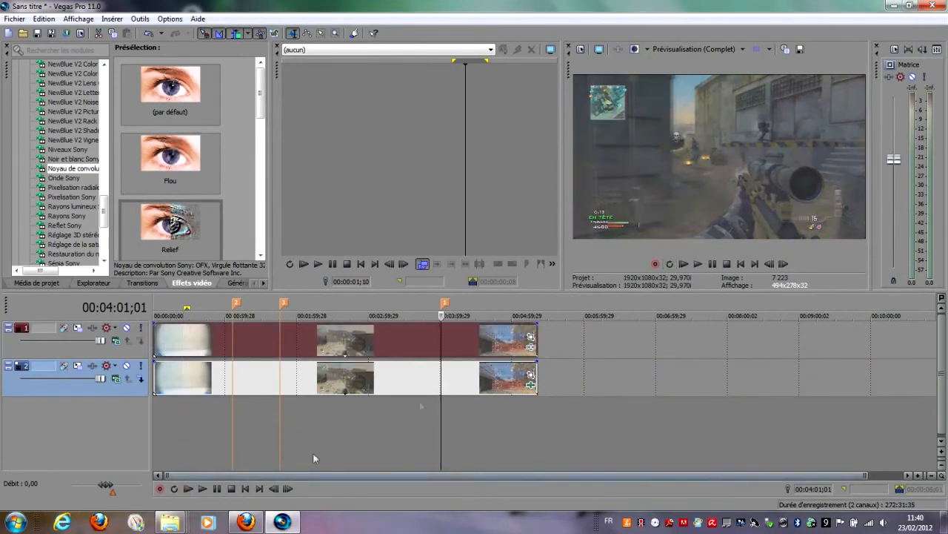
- Compare the original and corrected footage at marker 1 by muting and unmuting track 1
{"action": "scroll", "coordinate": [536, 366], "scroll_direction": "up", "scroll_amount": 3}
{"action": "scroll", "coordinate": [536, 366], "scroll_direction": "up", "scroll_amount": 2}
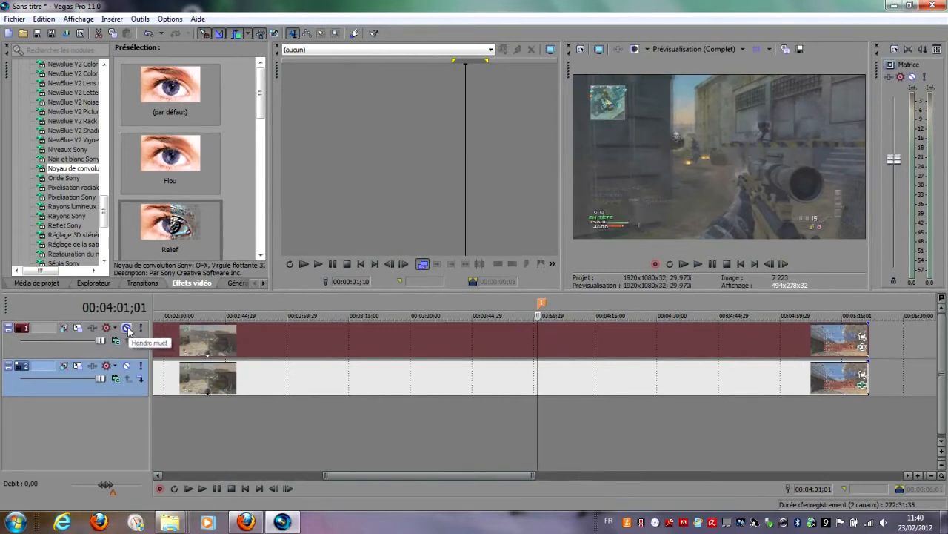
{"action": "left_click", "coordinate": [126, 328]}
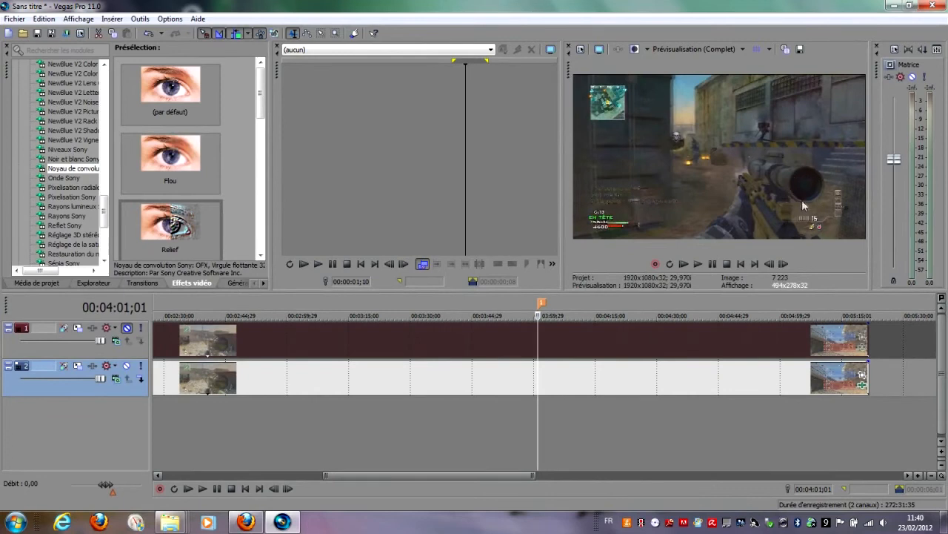
{"action": "left_click", "coordinate": [126, 329]}
{"action": "left_click", "coordinate": [126, 330]}
{"action": "left_click", "coordinate": [126, 331]}
{"action": "left_click", "coordinate": [126, 330]}
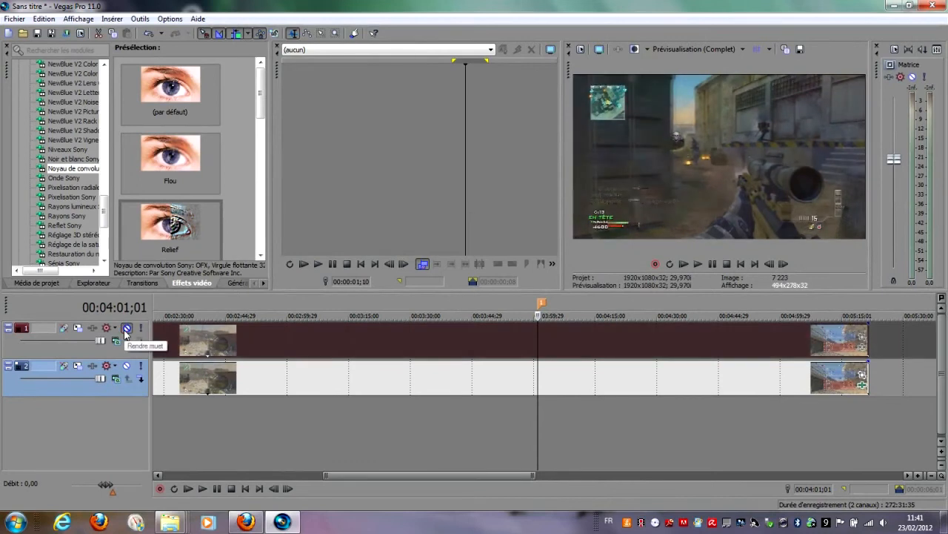
{"action": "left_click", "coordinate": [126, 329]}
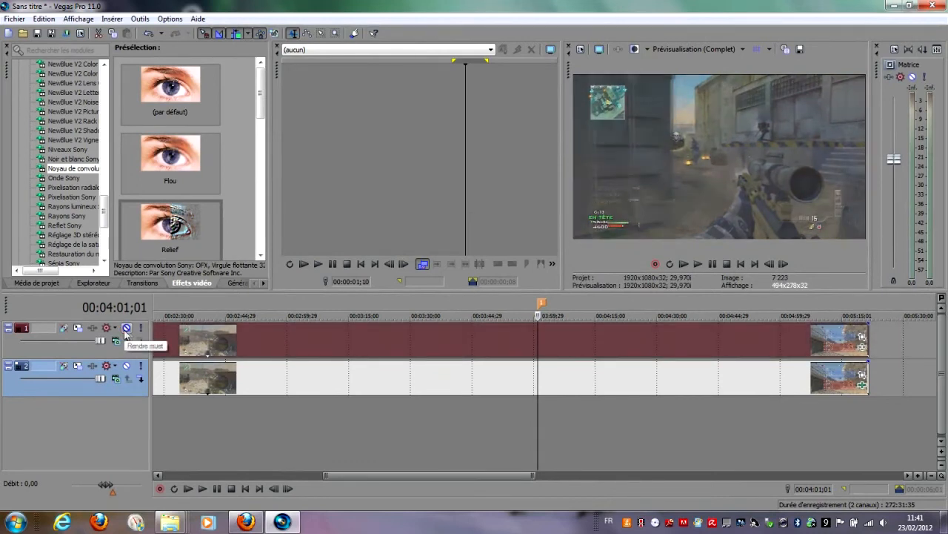
- Delete the effect-free clip from track 1 and remove the emptied track
{"action": "key", "text": "Delete"}
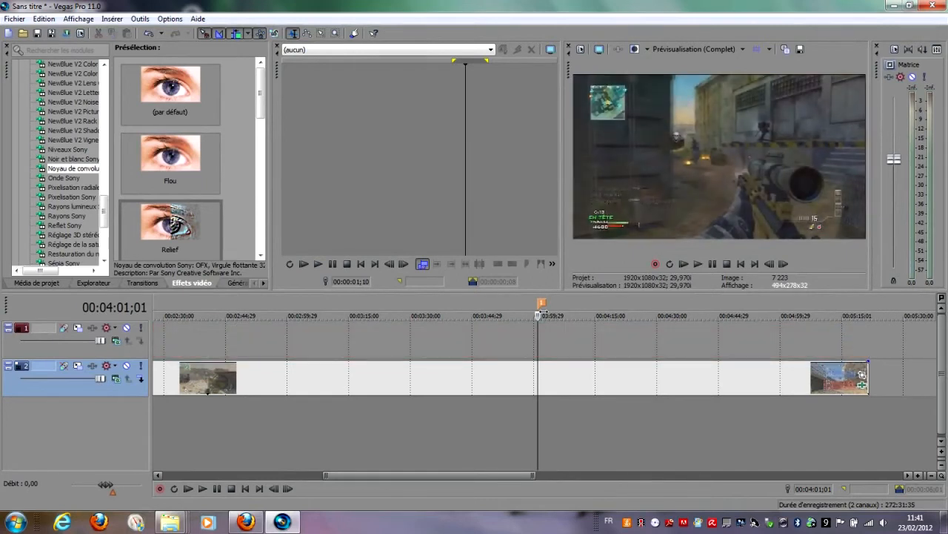
{"action": "right_click", "coordinate": [567, 330]}
{"action": "left_click", "coordinate": [625, 381]}
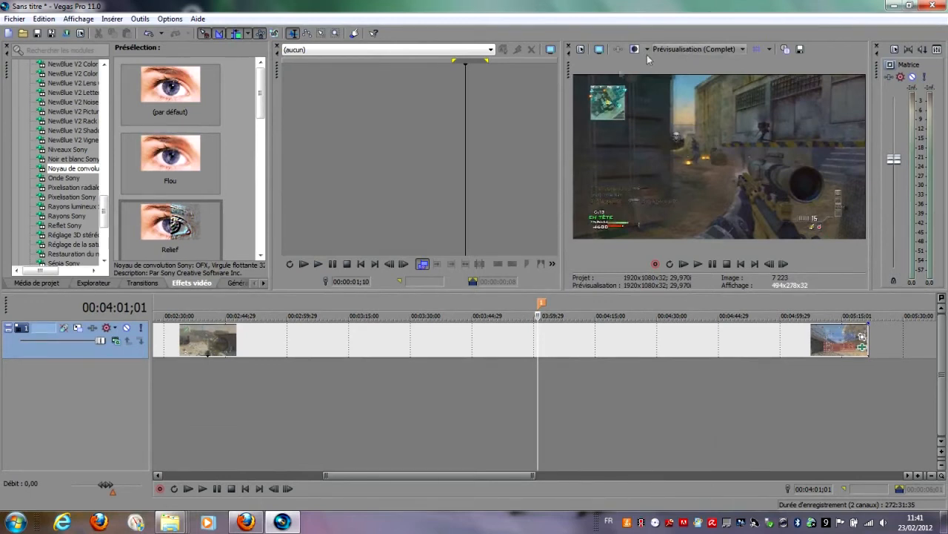
- In the project properties, choose the HDV 720-25p (1280x720; 25,000 ips) template with field order Aucun (analyse progressive)
{"action": "left_click", "coordinate": [582, 64]}
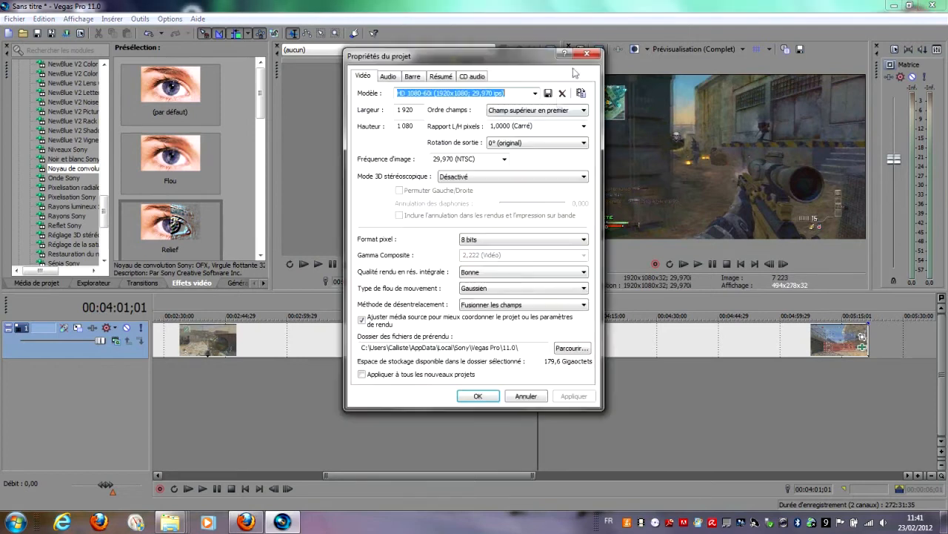
{"action": "left_click", "coordinate": [516, 92]}
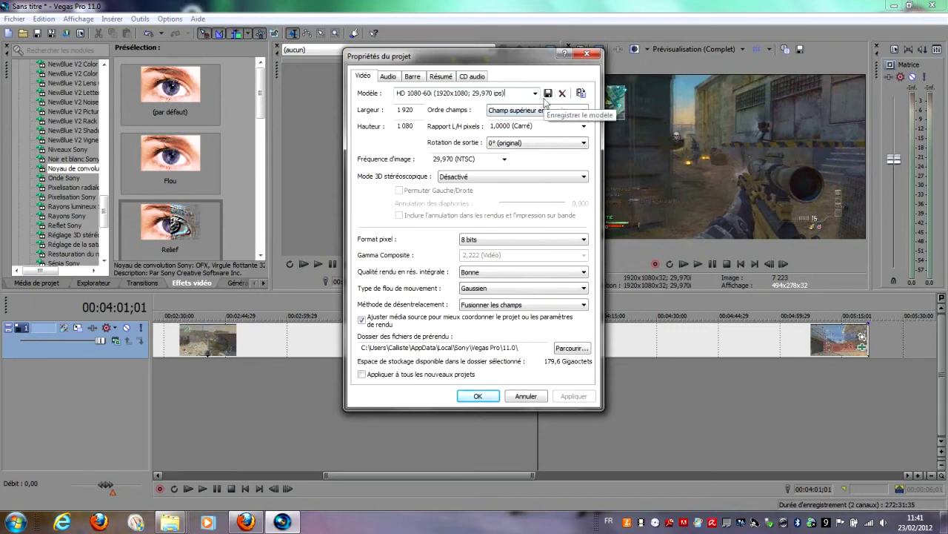
{"action": "left_click", "coordinate": [535, 93]}
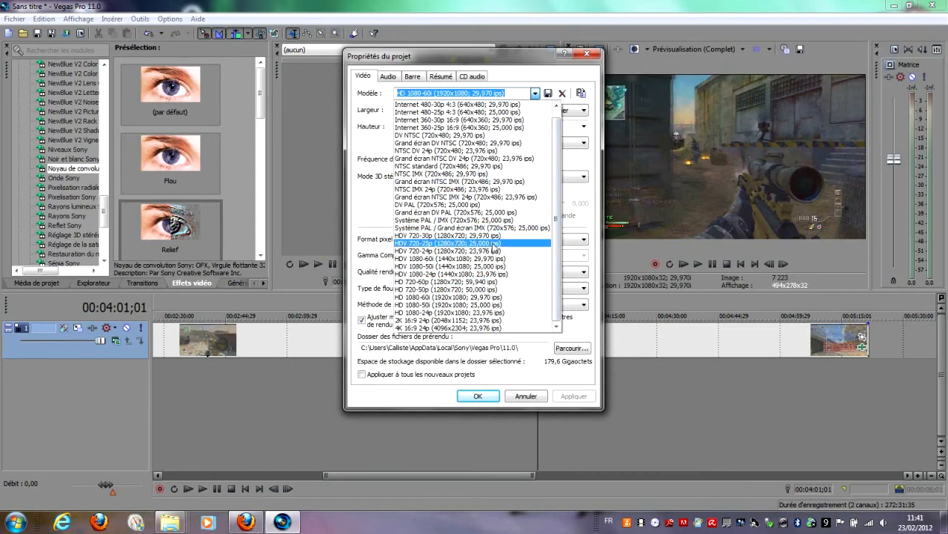
{"action": "left_click", "coordinate": [494, 245]}
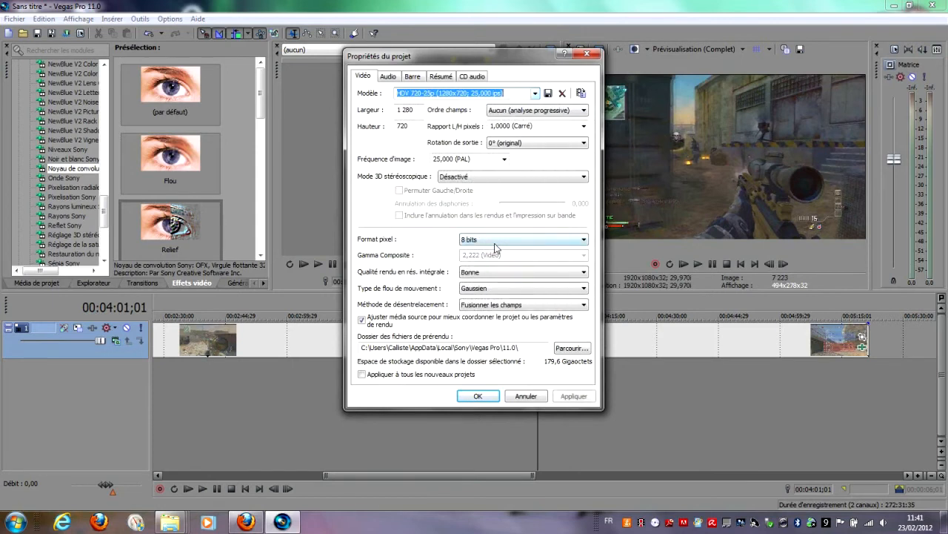
{"action": "left_click", "coordinate": [511, 91]}
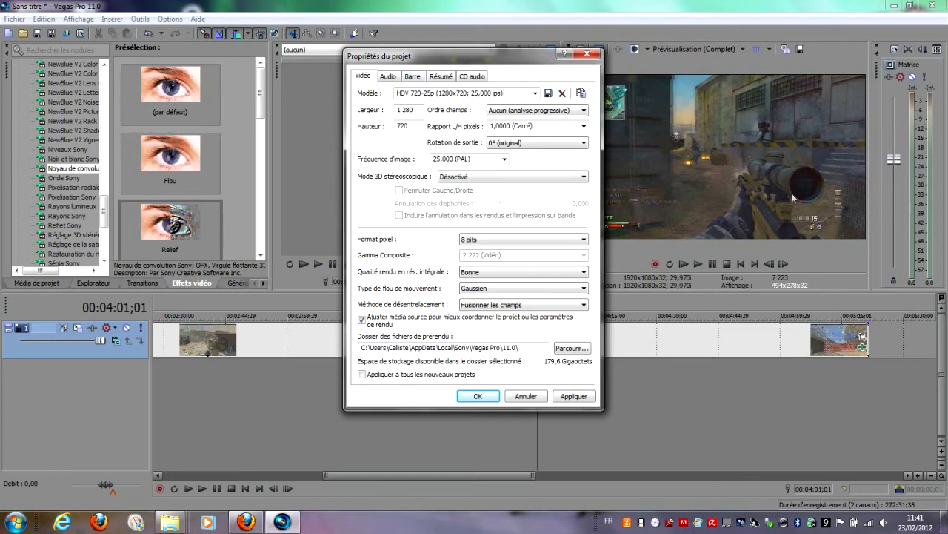
{"action": "left_click", "coordinate": [496, 113]}
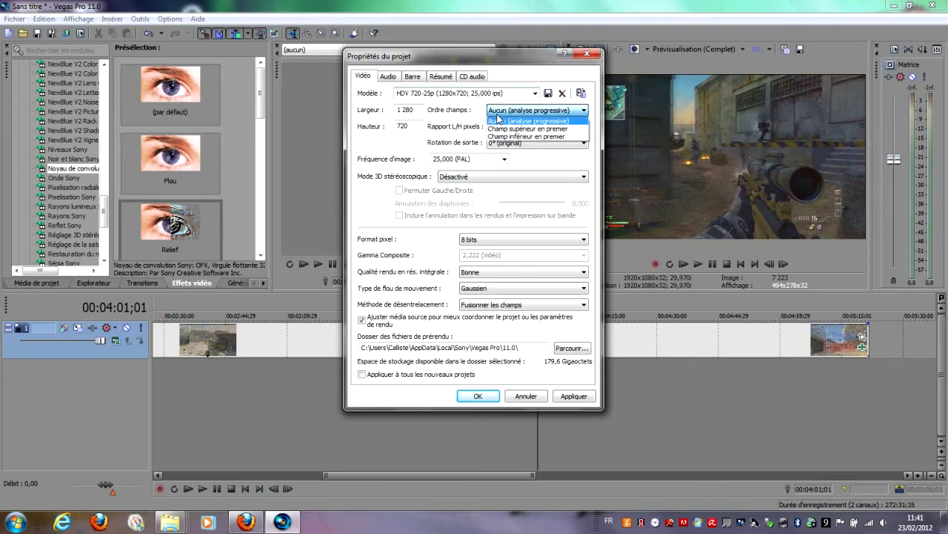
{"action": "left_click", "coordinate": [557, 121]}
{"action": "left_click", "coordinate": [420, 109]}
{"action": "left_click", "coordinate": [417, 125]}
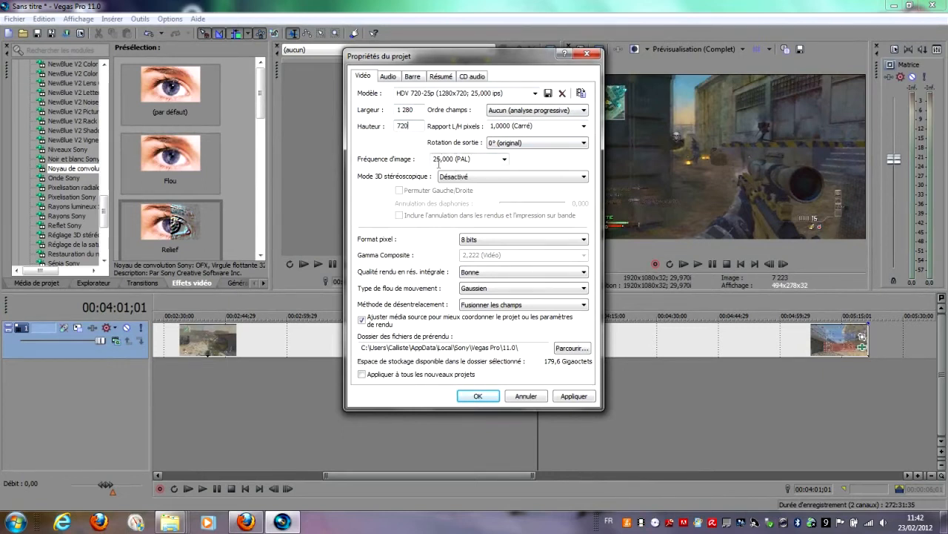
- Set the full-resolution render quality to Optimisée, apply the settings to all new projects and accept the project properties
{"action": "left_click", "coordinate": [501, 293]}
{"action": "left_click", "coordinate": [502, 292]}
{"action": "left_click", "coordinate": [501, 273]}
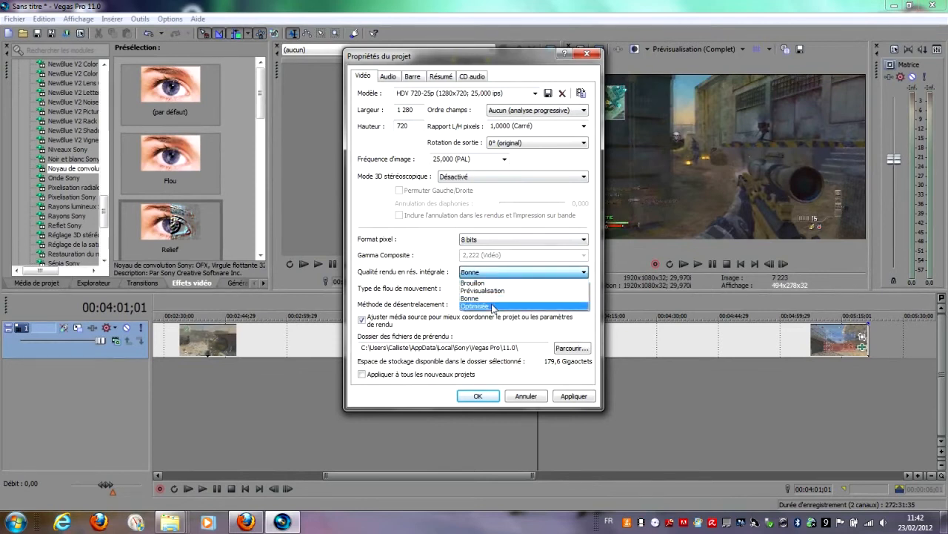
{"action": "left_click", "coordinate": [489, 302]}
{"action": "left_click", "coordinate": [400, 375]}
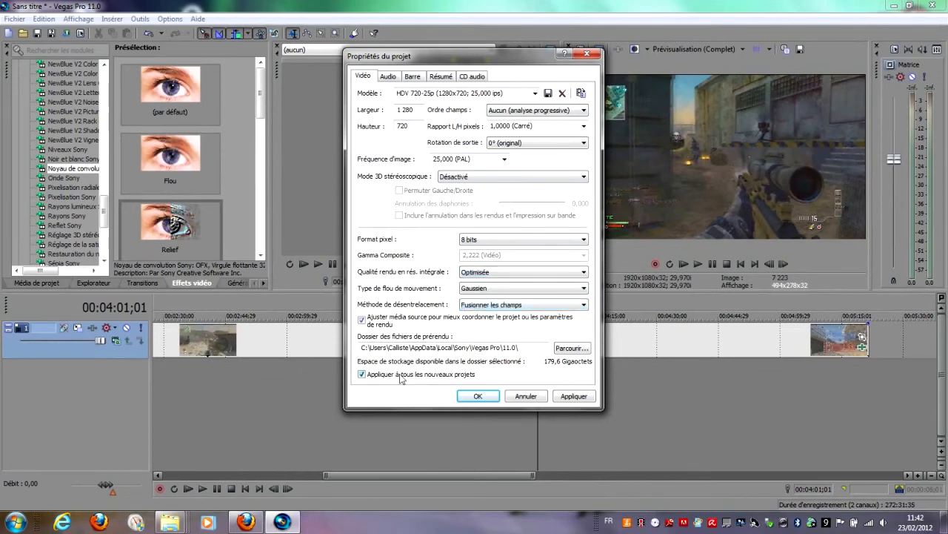
{"action": "left_click", "coordinate": [478, 396]}
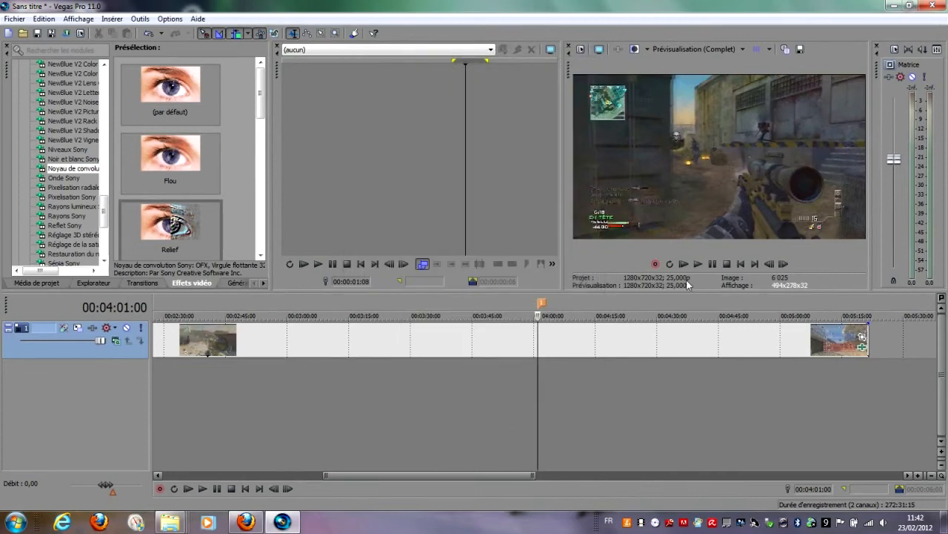
- Play back the corrected clip from marker 1 in the preview, pausing and resuming once
{"action": "left_click", "coordinate": [698, 265]}
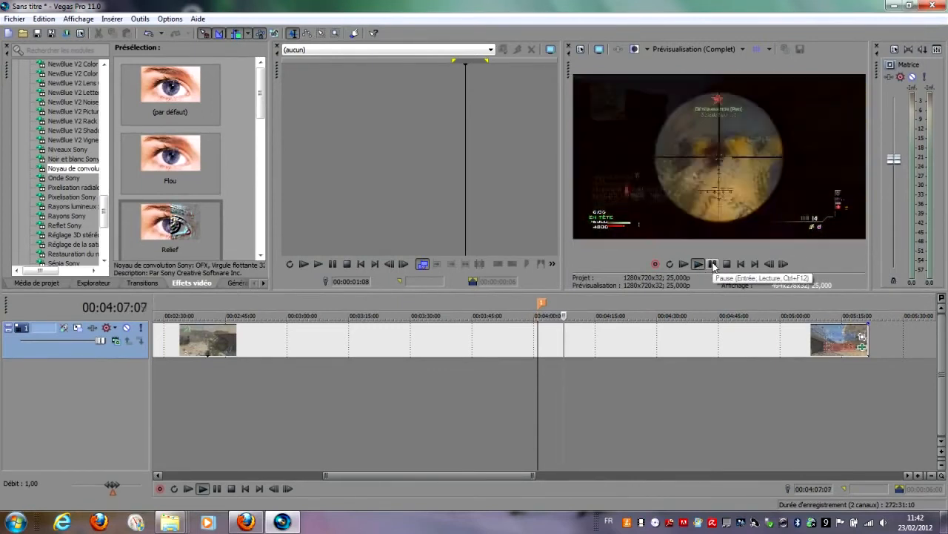
{"action": "left_click", "coordinate": [713, 264]}
{"action": "left_click", "coordinate": [698, 264]}
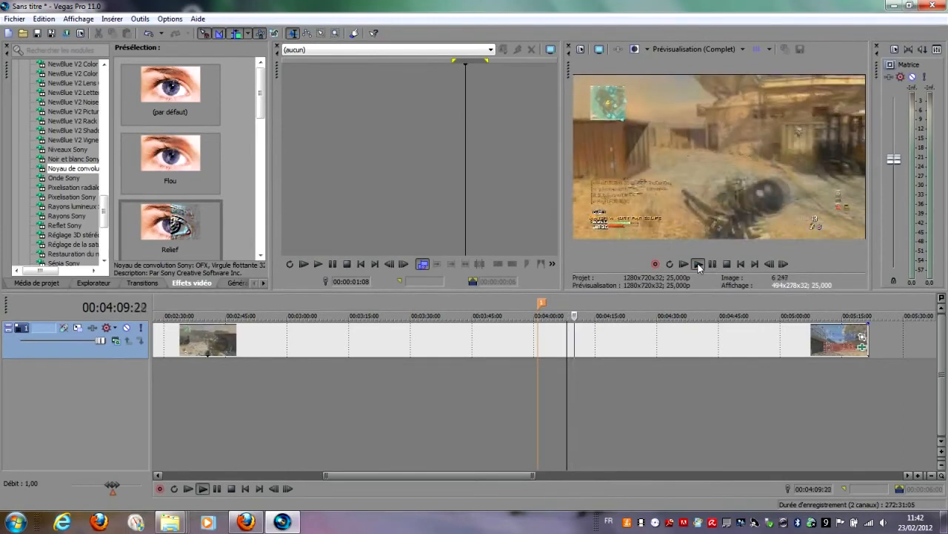
{"action": "left_click", "coordinate": [713, 261]}
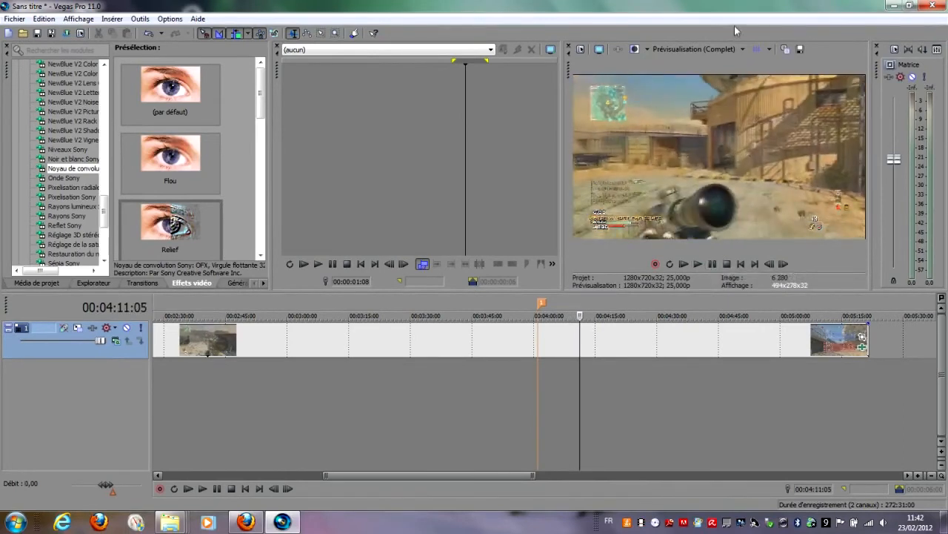
- Set the preview quality to Optimisée (Complet) and replay a short section of the clip from slightly earlier
{"action": "left_click", "coordinate": [728, 50]}
{"action": "mouse_move", "coordinate": [718, 99]}
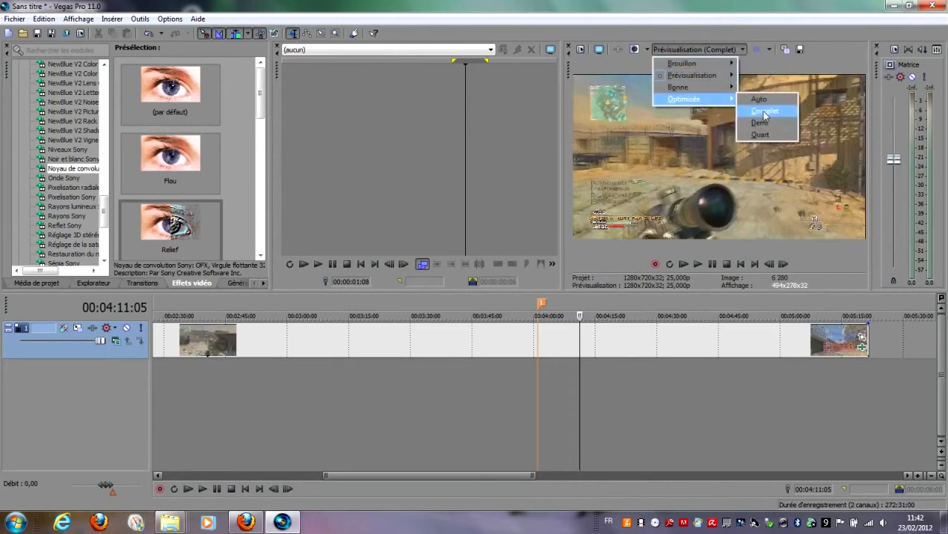
{"action": "left_click", "coordinate": [765, 110]}
{"action": "left_click_drag", "start_coordinate": [579, 342], "coordinate": [571, 341]}
{"action": "left_click", "coordinate": [698, 265]}
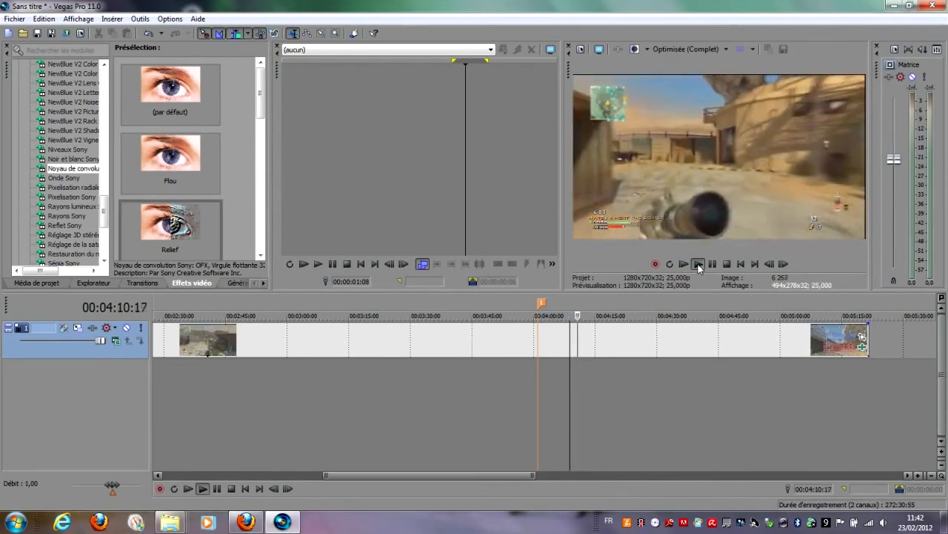
{"action": "left_click", "coordinate": [713, 265]}
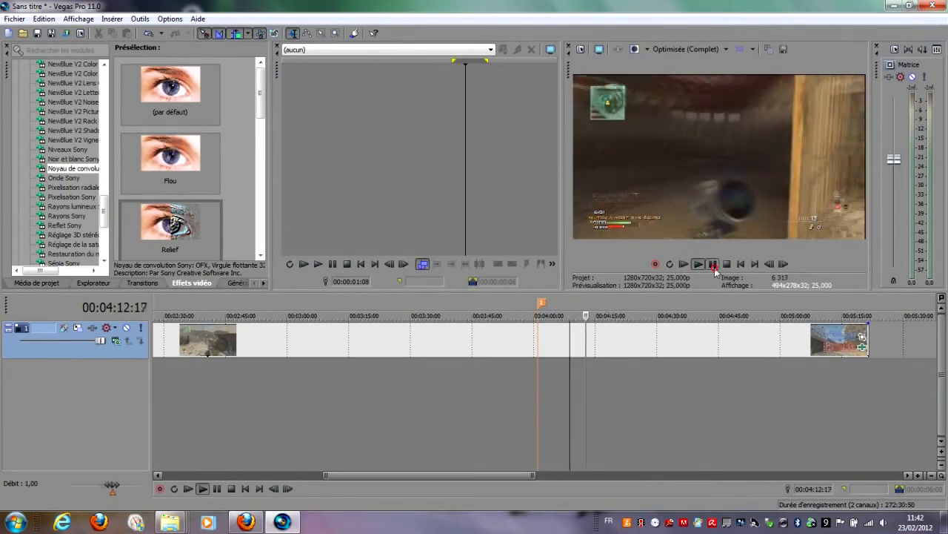
- Mark the whole clip as the loop region, from 00:00:00:00 to its end at 00:05:21:14
{"action": "left_click_drag", "start_coordinate": [867, 372], "coordinate": [53, 388]}
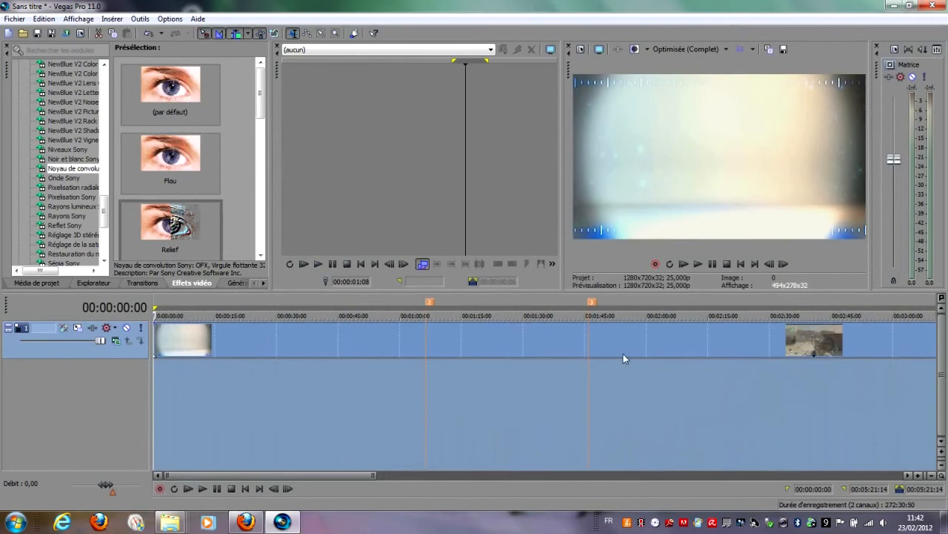
{"action": "left_click", "coordinate": [504, 362]}
{"action": "scroll", "coordinate": [302, 436], "scroll_direction": "down", "scroll_amount": 5}
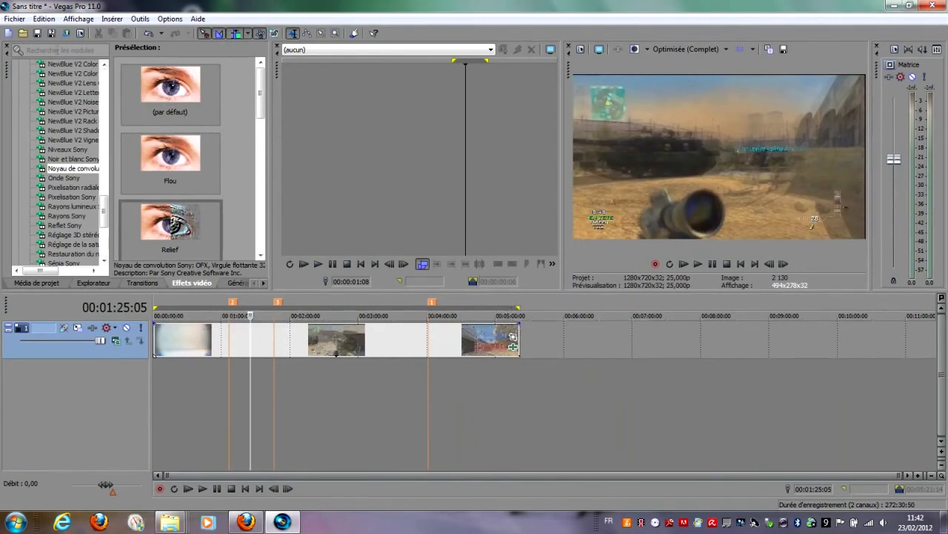
- Start Render As for the project and expand the Sony AVC/MVC format templates
{"action": "left_click", "coordinate": [68, 35]}
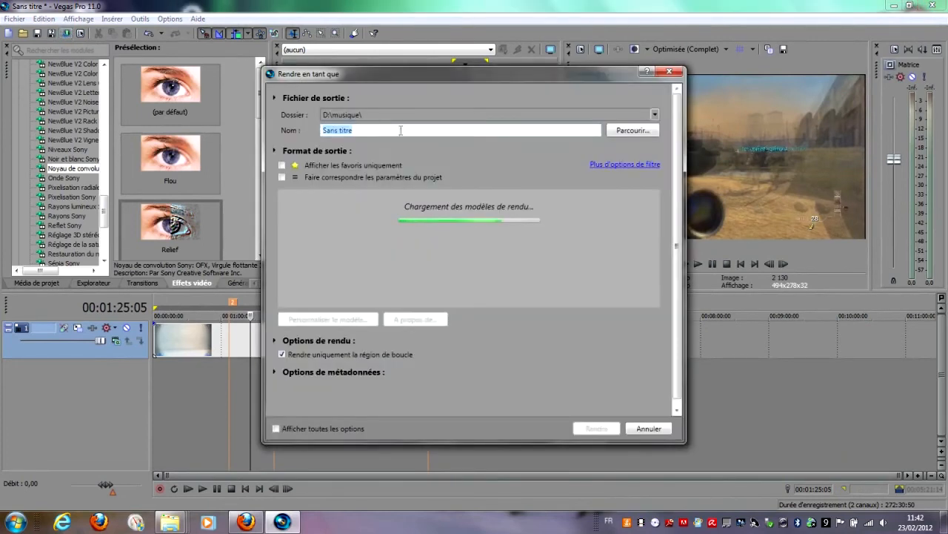
{"action": "left_click_drag", "start_coordinate": [396, 131], "coordinate": [320, 134]}
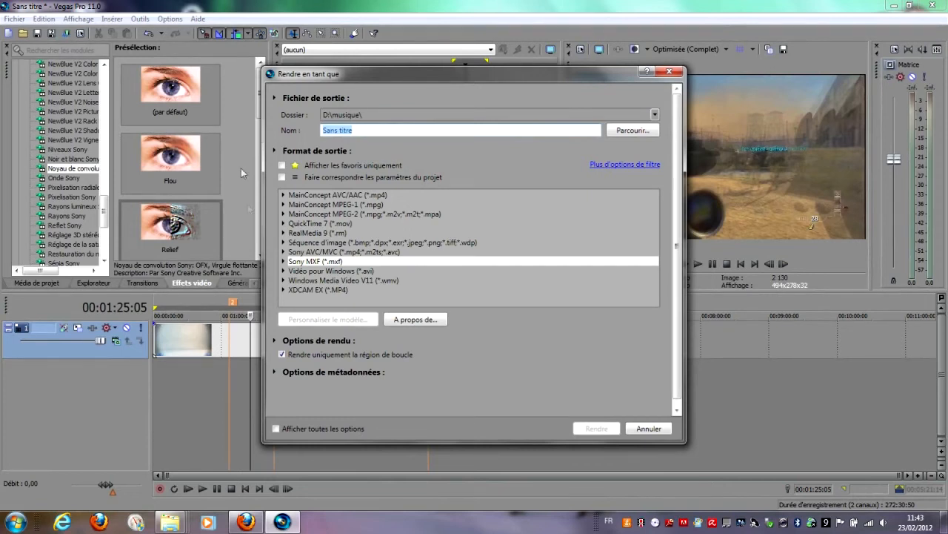
{"action": "left_click", "coordinate": [339, 252]}
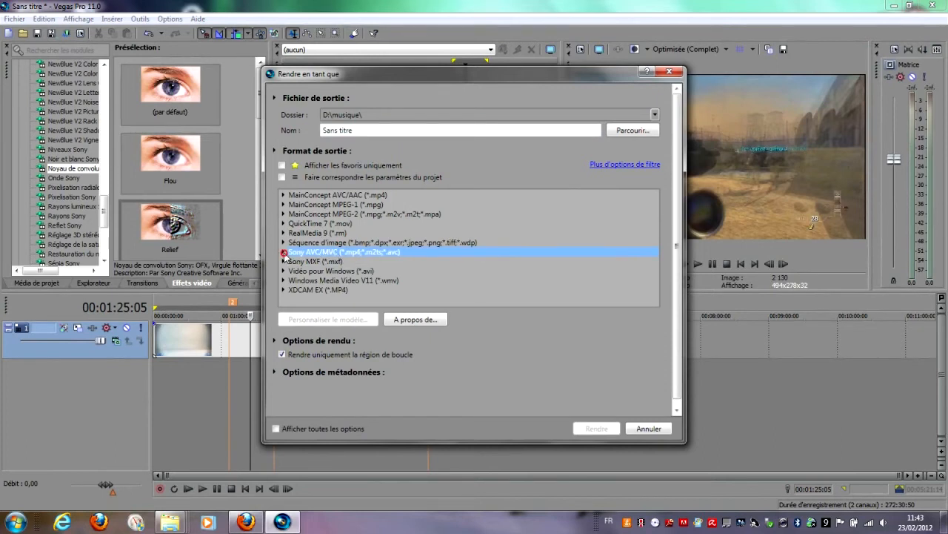
{"action": "left_click", "coordinate": [283, 253]}
{"action": "scroll", "coordinate": [634, 243], "scroll_direction": "down", "scroll_amount": 2}
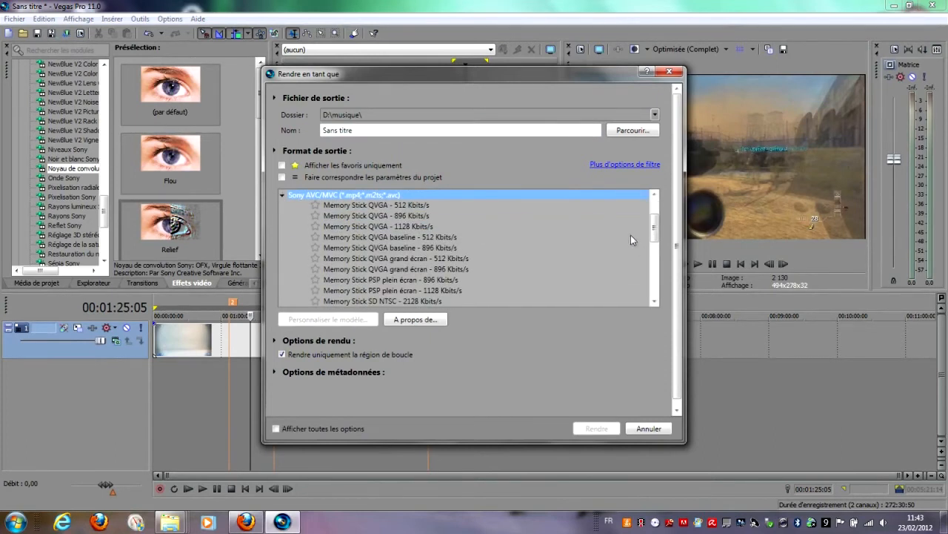
- Browse the Sony AVC/MVC templates and choose Flux vidéo Blu-ray 1920x1080-60i, 10 Mbits/s
{"action": "scroll", "coordinate": [590, 221], "scroll_direction": "down", "scroll_amount": 4}
{"action": "scroll", "coordinate": [482, 224], "scroll_direction": "up", "scroll_amount": 5}
{"action": "scroll", "coordinate": [485, 223], "scroll_direction": "down", "scroll_amount": 8}
{"action": "scroll", "coordinate": [480, 234], "scroll_direction": "up", "scroll_amount": 12}
{"action": "scroll", "coordinate": [480, 234], "scroll_direction": "down", "scroll_amount": 2}
{"action": "scroll", "coordinate": [480, 234], "scroll_direction": "down", "scroll_amount": 2}
{"action": "scroll", "coordinate": [468, 251], "scroll_direction": "down", "scroll_amount": 2}
{"action": "scroll", "coordinate": [411, 248], "scroll_direction": "down", "scroll_amount": 5}
{"action": "scroll", "coordinate": [411, 251], "scroll_direction": "up", "scroll_amount": 7}
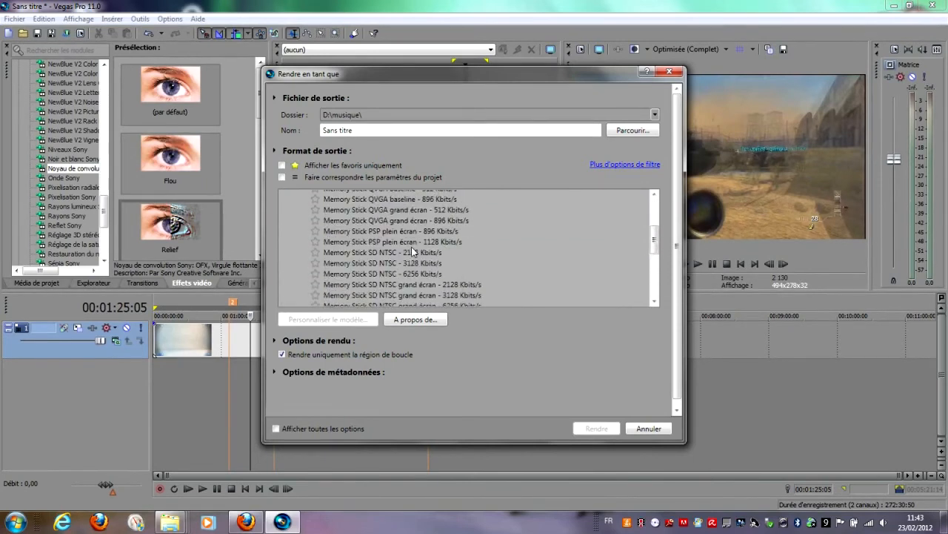
{"action": "scroll", "coordinate": [411, 252], "scroll_direction": "up", "scroll_amount": 3}
{"action": "scroll", "coordinate": [412, 252], "scroll_direction": "down", "scroll_amount": 5}
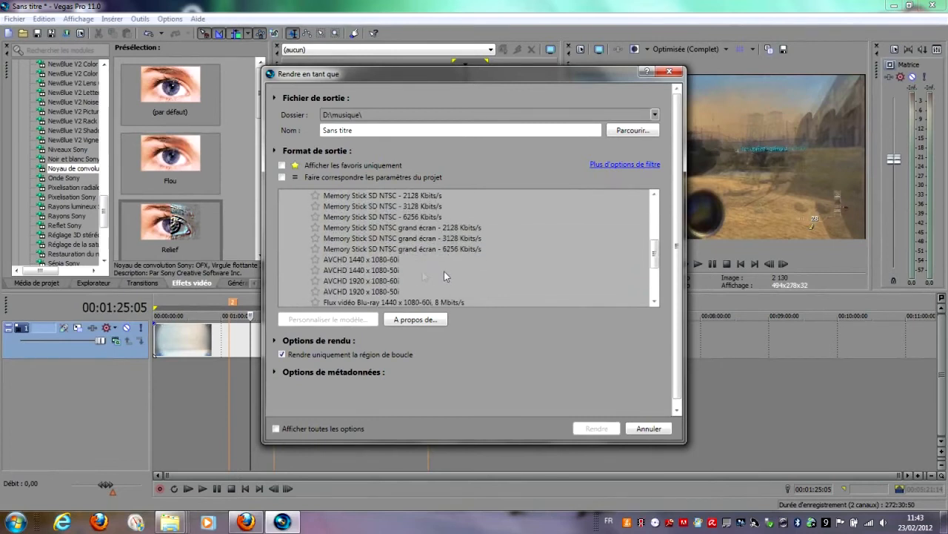
{"action": "scroll", "coordinate": [378, 289], "scroll_direction": "down", "scroll_amount": 1}
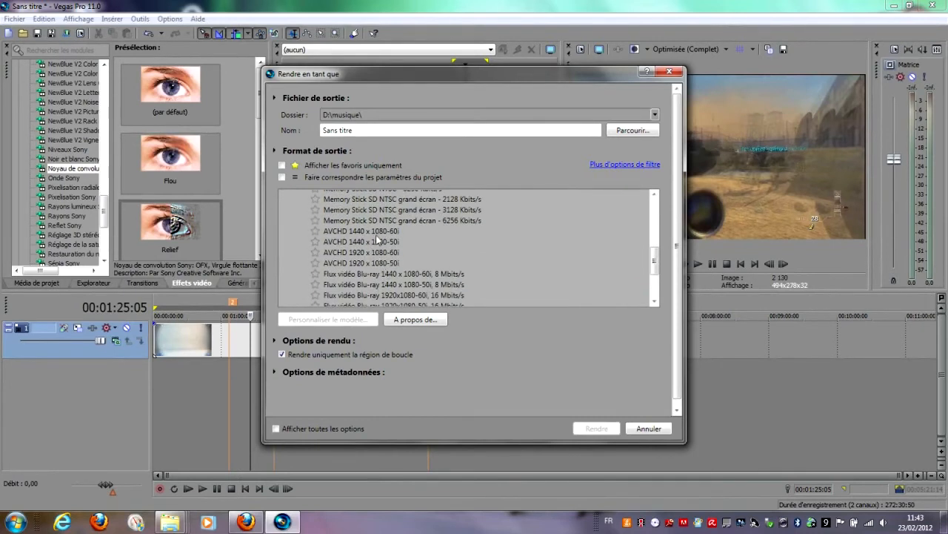
{"action": "scroll", "coordinate": [385, 260], "scroll_direction": "down", "scroll_amount": 3}
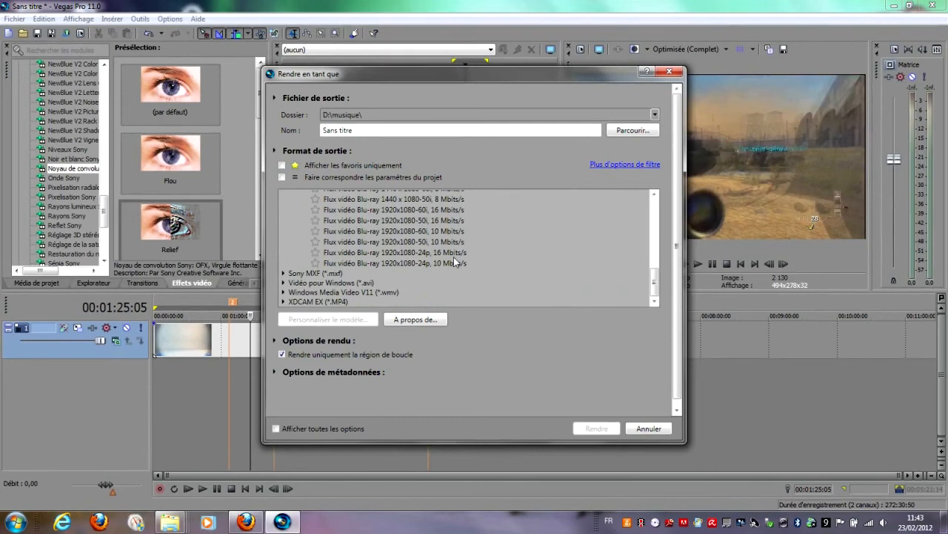
{"action": "scroll", "coordinate": [489, 258], "scroll_direction": "up", "scroll_amount": 8}
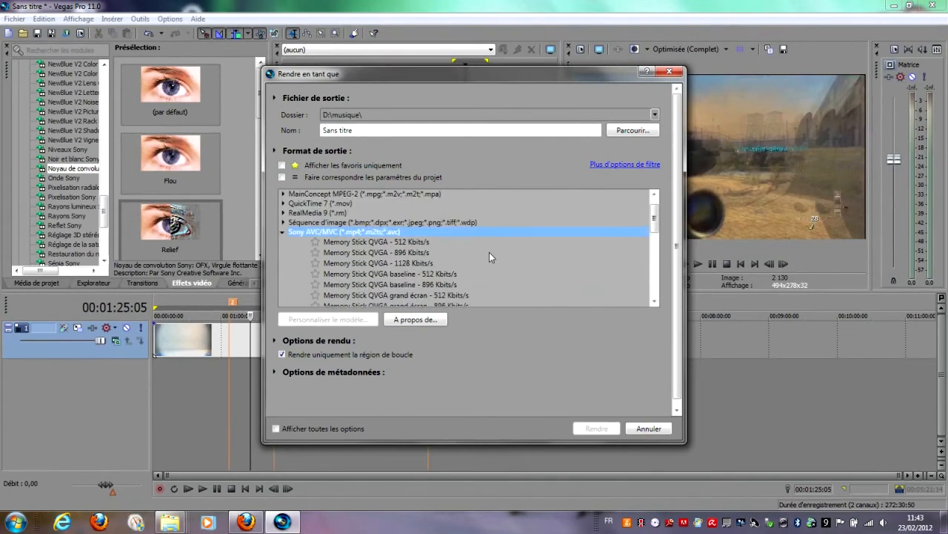
{"action": "scroll", "coordinate": [460, 256], "scroll_direction": "down", "scroll_amount": 3}
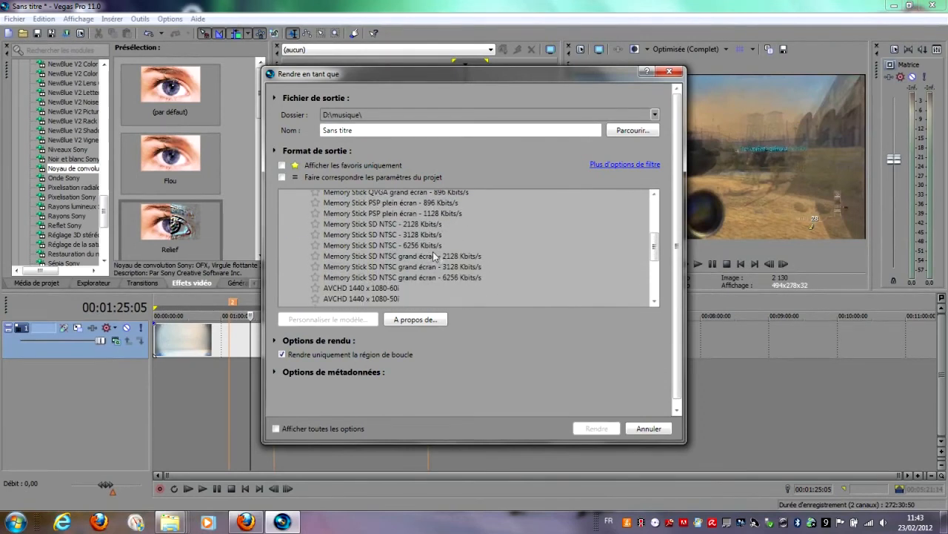
{"action": "scroll", "coordinate": [447, 251], "scroll_direction": "up", "scroll_amount": 2}
{"action": "scroll", "coordinate": [446, 251], "scroll_direction": "down", "scroll_amount": 5}
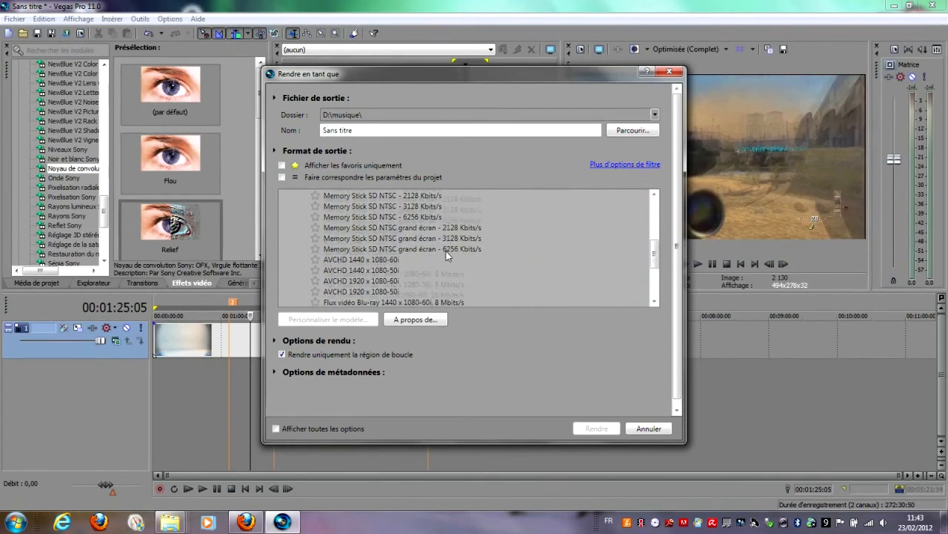
{"action": "scroll", "coordinate": [425, 256], "scroll_direction": "down", "scroll_amount": 2}
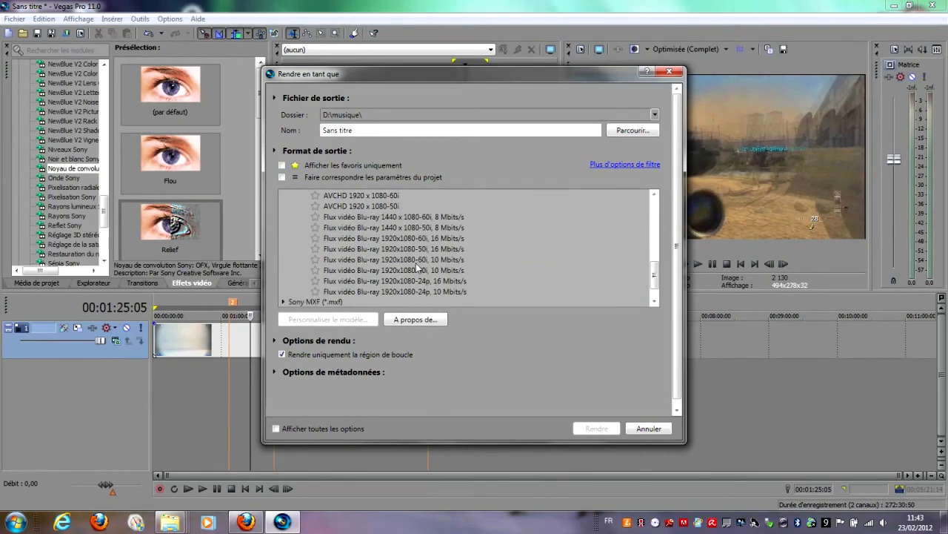
{"action": "left_click", "coordinate": [413, 261]}
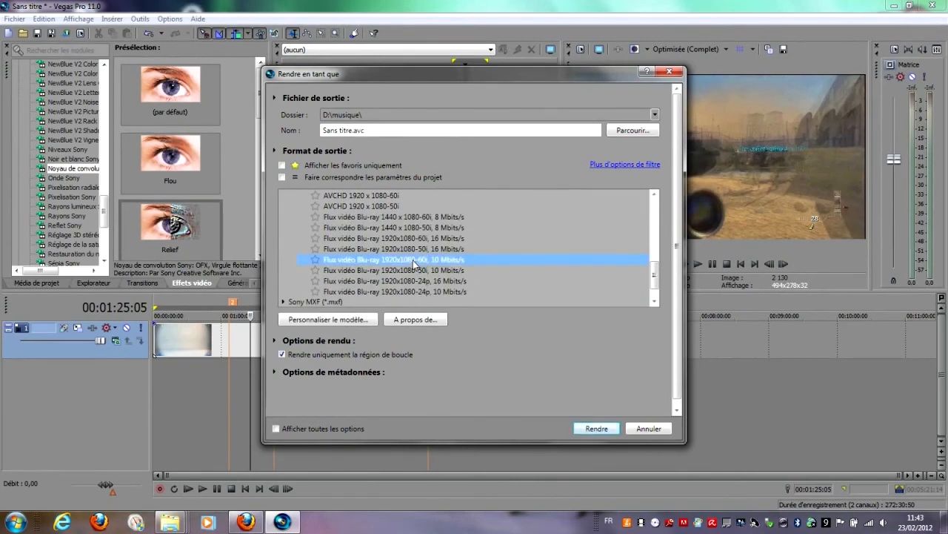
- Customize the selected Sony AVC/MVC template and save it under the name video_youtube_720p
{"action": "left_click", "coordinate": [355, 322]}
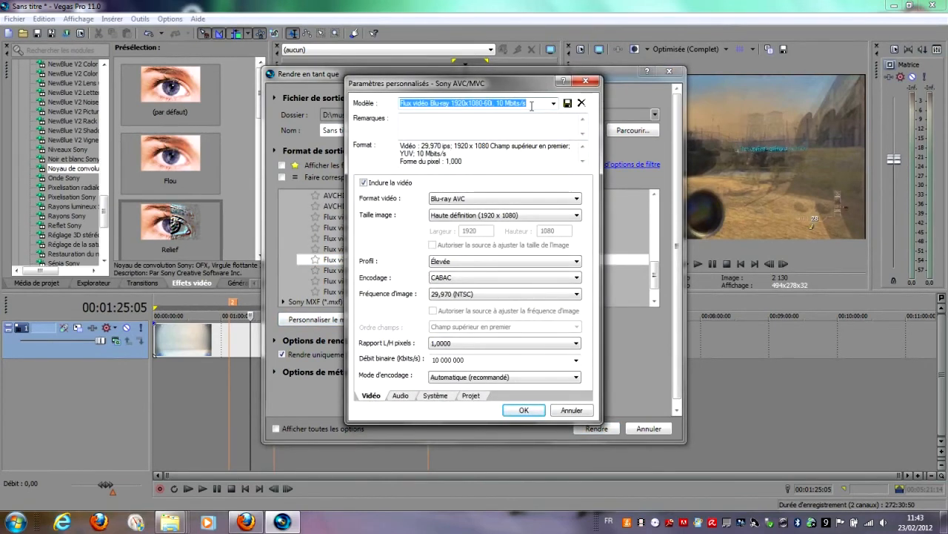
{"action": "type", "text": "vi"}
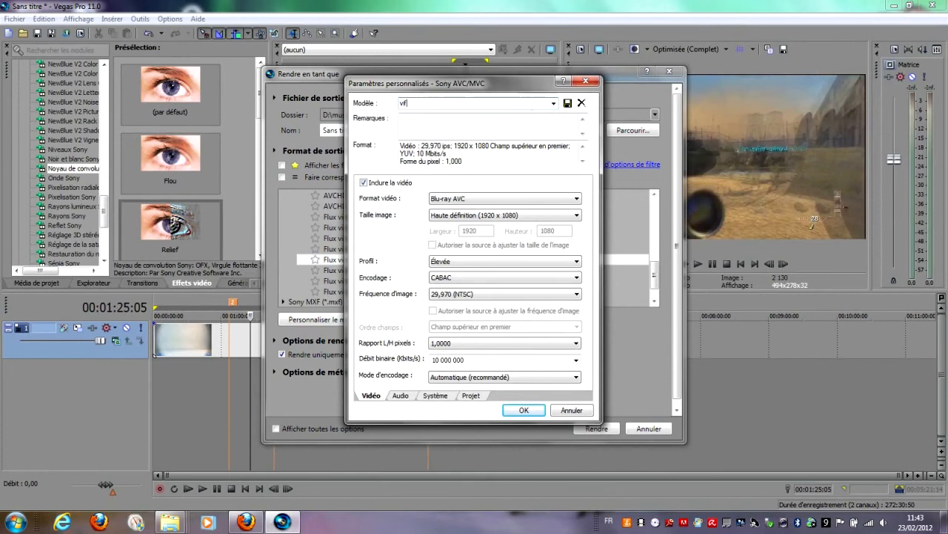
{"action": "type", "text": "deo_youtube_720p"}
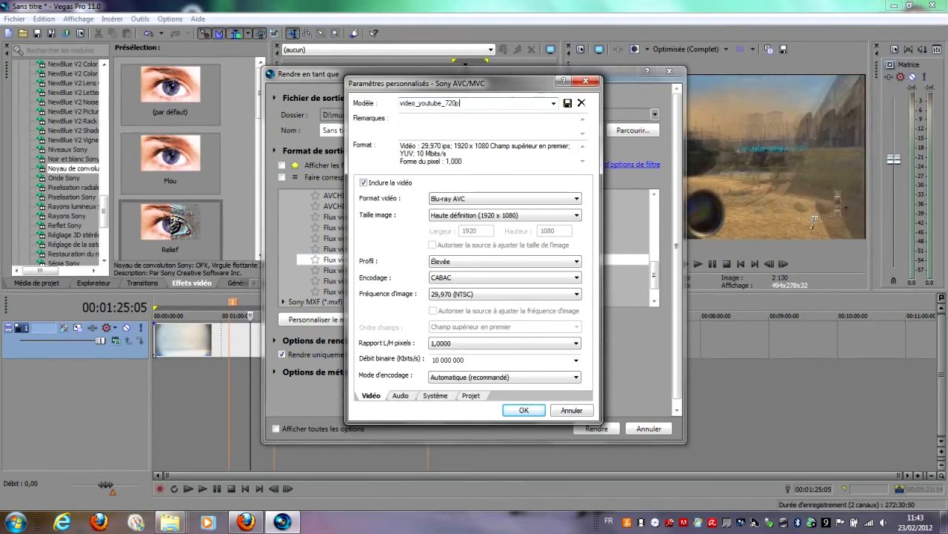
{"action": "left_click", "coordinate": [568, 103]}
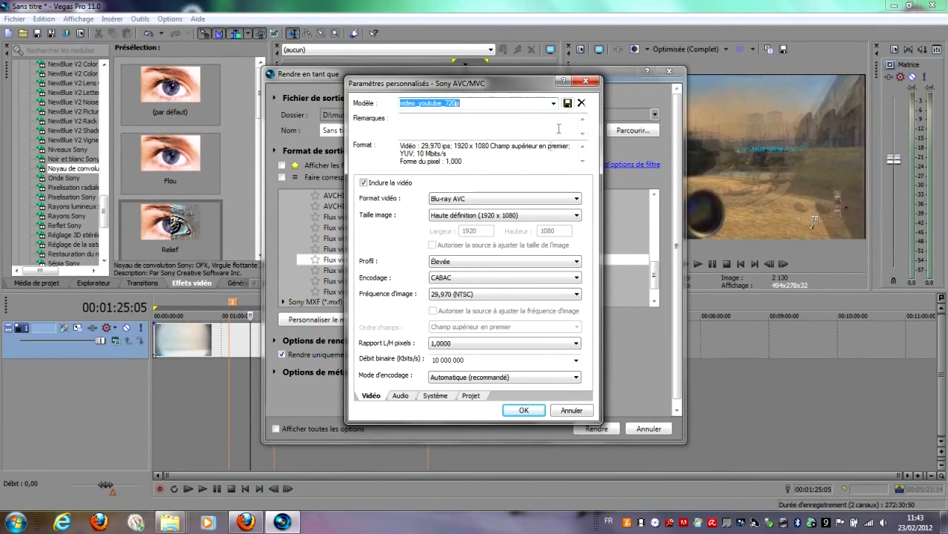
- Set the template's video format to AVC and its frame size to Haute définition (1280 x 720)
{"action": "left_click", "coordinate": [503, 198]}
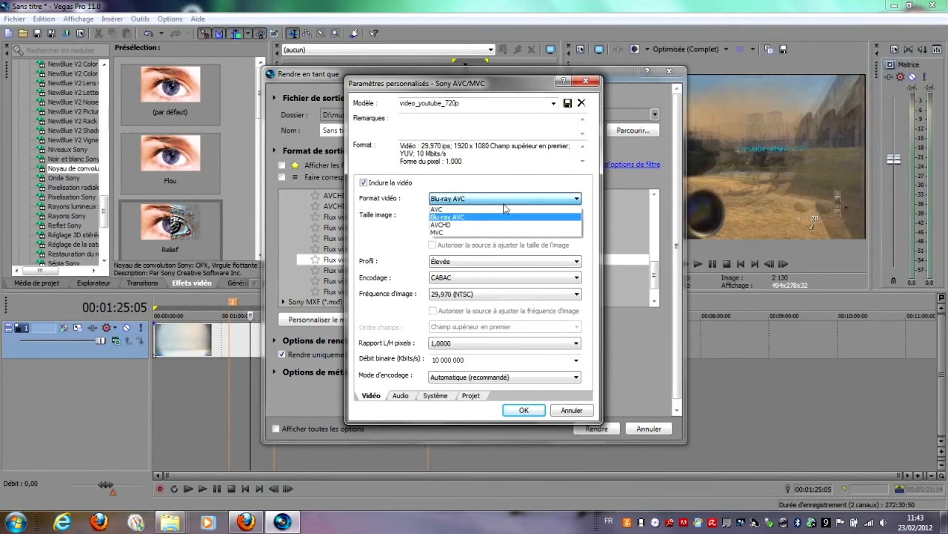
{"action": "left_click", "coordinate": [445, 210]}
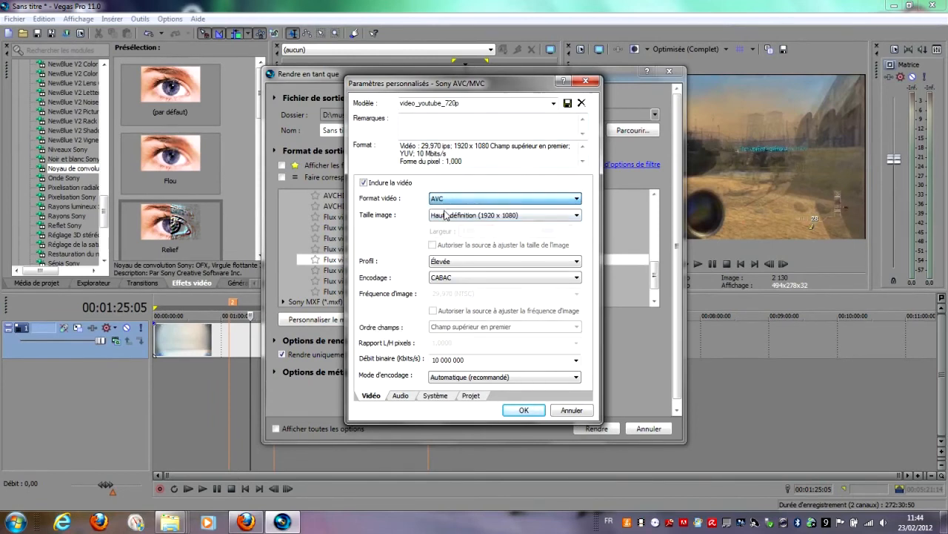
{"action": "left_click", "coordinate": [455, 216]}
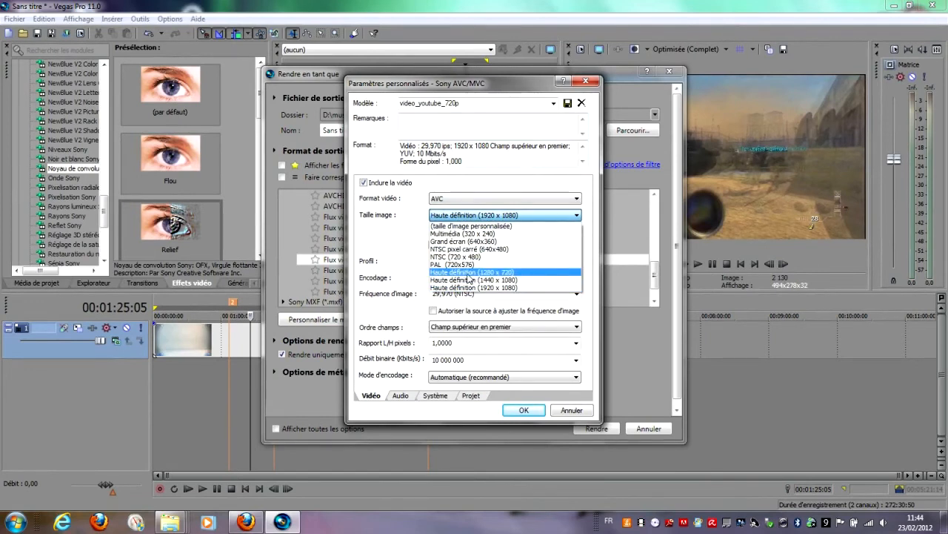
{"action": "left_click", "coordinate": [469, 273]}
- Try a custom frame size with a width of 1920, and return to Haute définition (1280 x 720)
{"action": "left_click", "coordinate": [480, 215]}
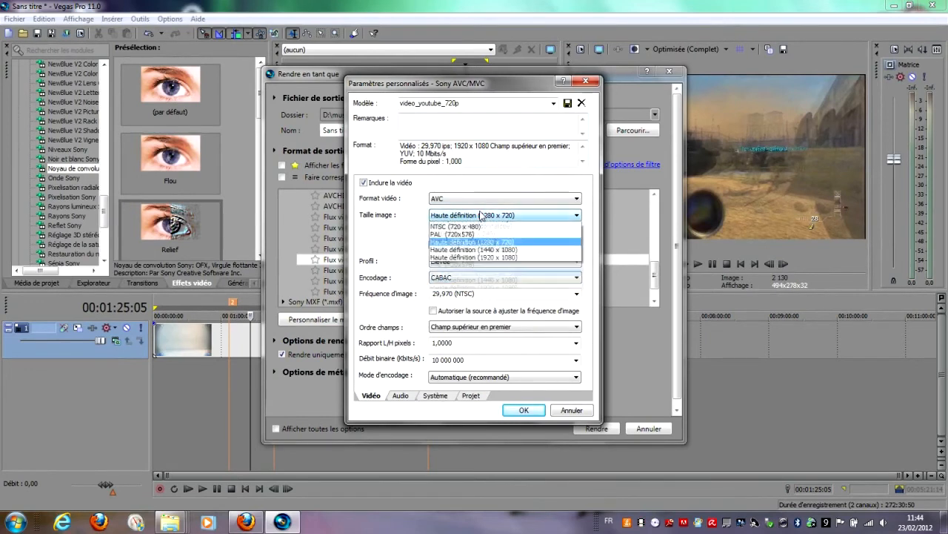
{"action": "left_click", "coordinate": [472, 226]}
{"action": "left_click_drag", "start_coordinate": [489, 231], "coordinate": [421, 234]}
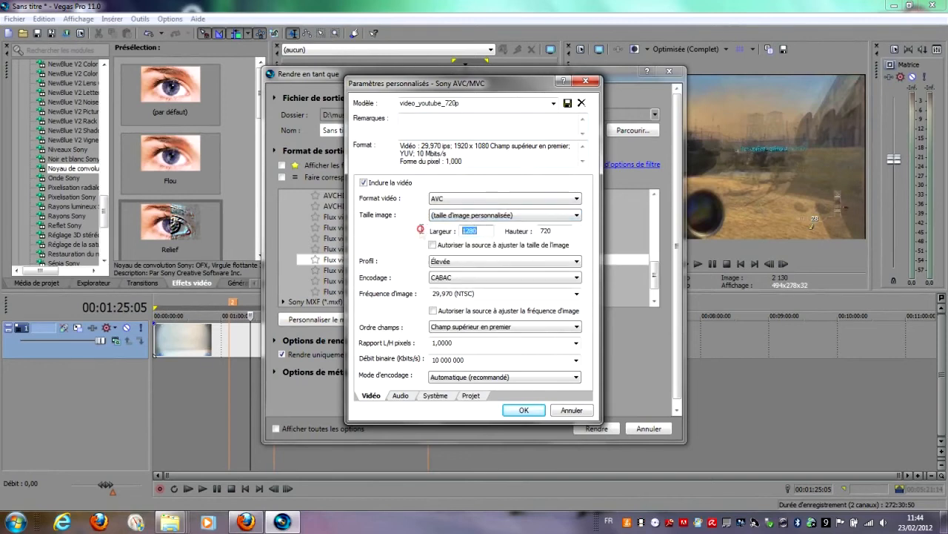
{"action": "type", "text": "500"}
{"action": "key", "text": "BackSpace"}
{"action": "key", "text": "BackSpace"}
{"action": "key", "text": "BackSpace"}
{"action": "type", "text": "1920"}
{"action": "key", "text": "Tab"}
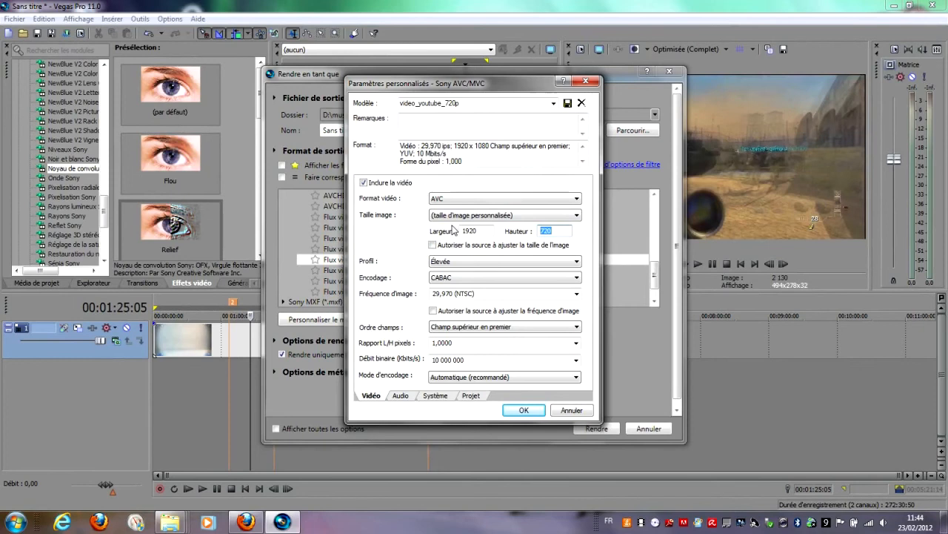
{"action": "left_click", "coordinate": [512, 215]}
{"action": "left_click", "coordinate": [505, 272]}
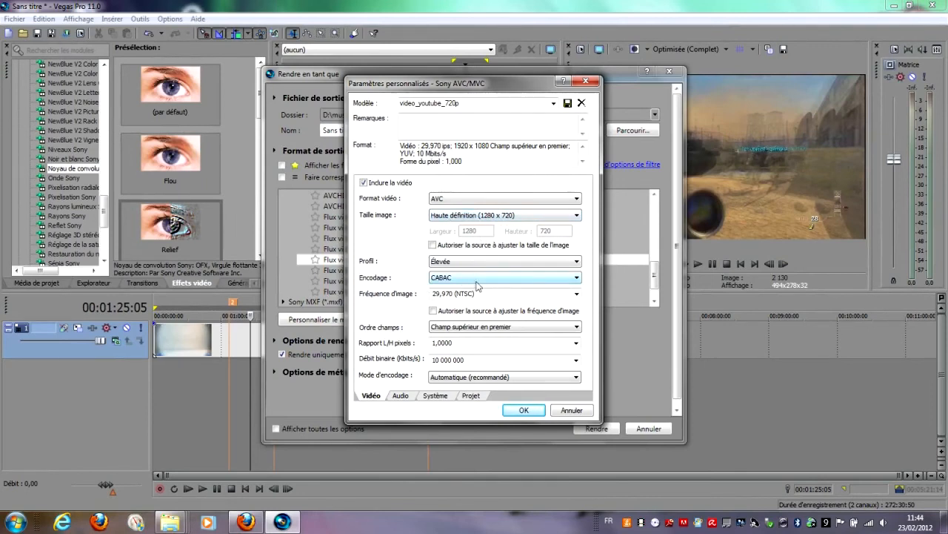
- Set the template's frame rate to 25,000 (PAL) and its field order to Aucun (analyse progressive)
{"action": "left_click", "coordinate": [459, 263]}
{"action": "left_click", "coordinate": [458, 263]}
{"action": "left_click", "coordinate": [453, 280]}
{"action": "left_click", "coordinate": [454, 285]}
{"action": "left_click", "coordinate": [577, 295]}
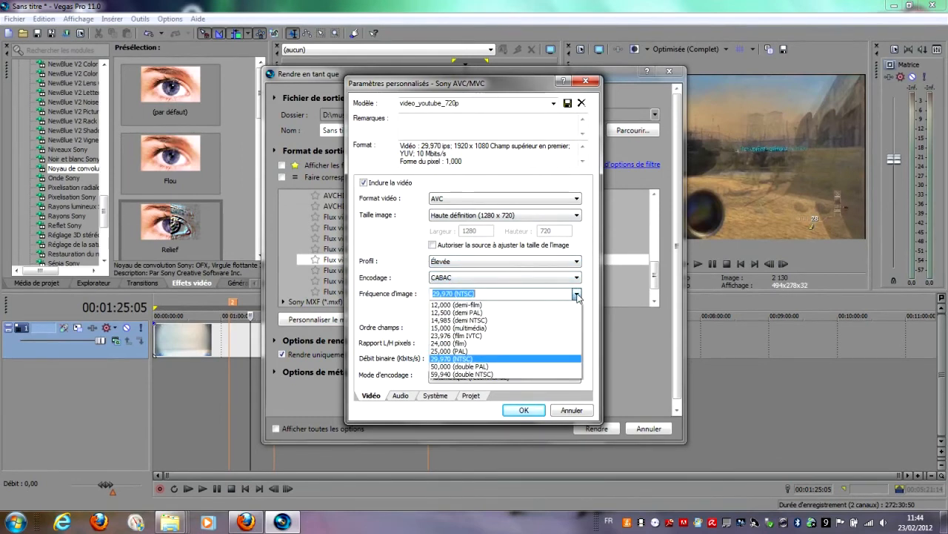
{"action": "left_click", "coordinate": [447, 352]}
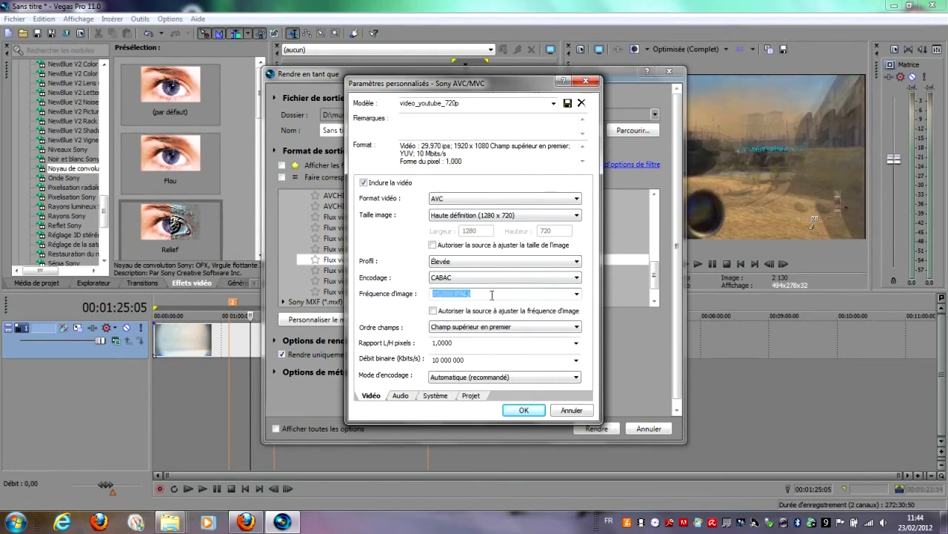
{"action": "left_click", "coordinate": [479, 328]}
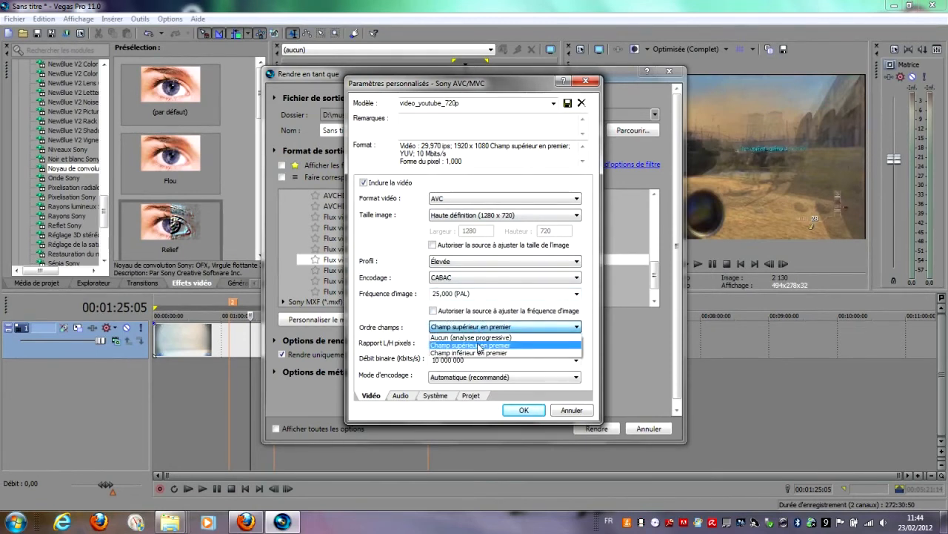
{"action": "left_click", "coordinate": [478, 337]}
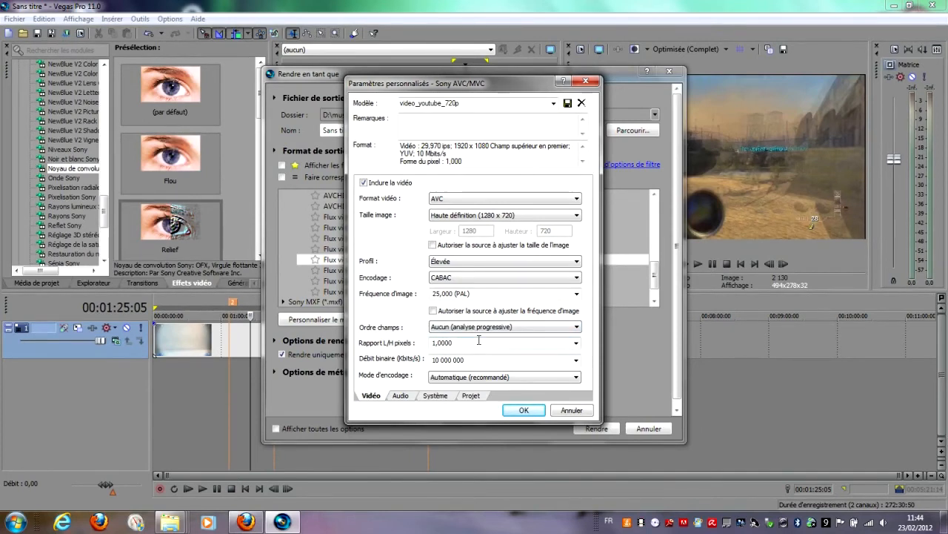
- Set the template's bit rate to 4 000 000 and its encode mode to Rendre en utilisant GPU, si disponible
{"action": "left_click", "coordinate": [499, 362]}
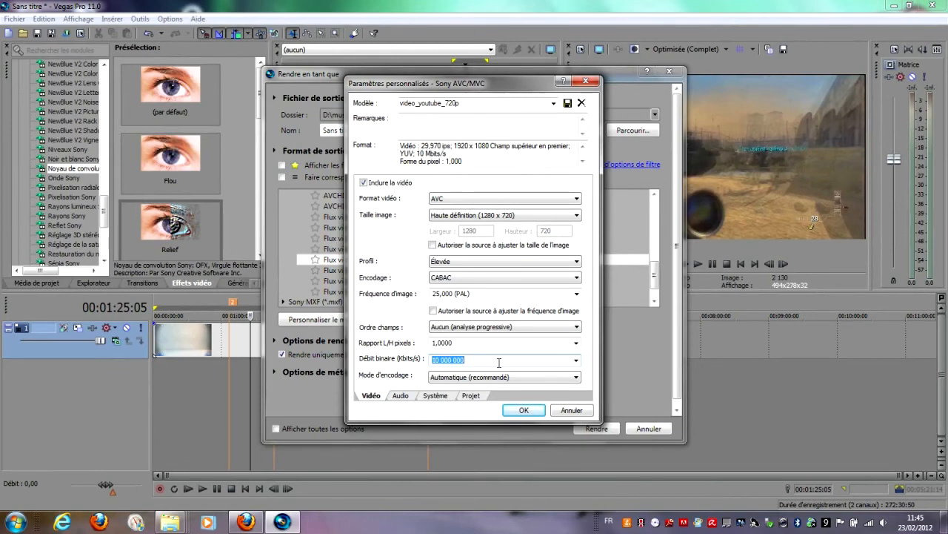
{"action": "type", "text": "4000000"}
{"action": "left_click", "coordinate": [490, 343]}
{"action": "left_click", "coordinate": [488, 357]}
{"action": "left_click", "coordinate": [486, 359]}
{"action": "left_click", "coordinate": [465, 378]}
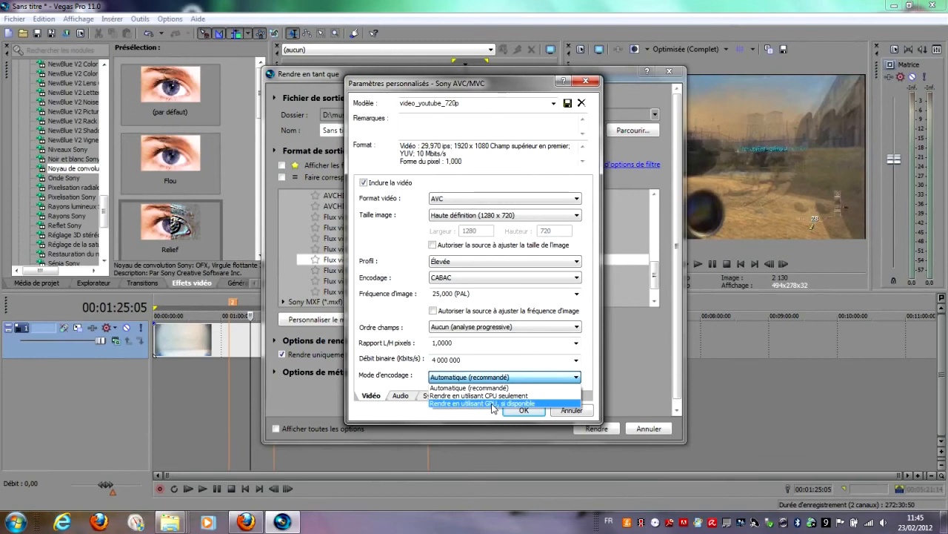
{"action": "left_click", "coordinate": [495, 404]}
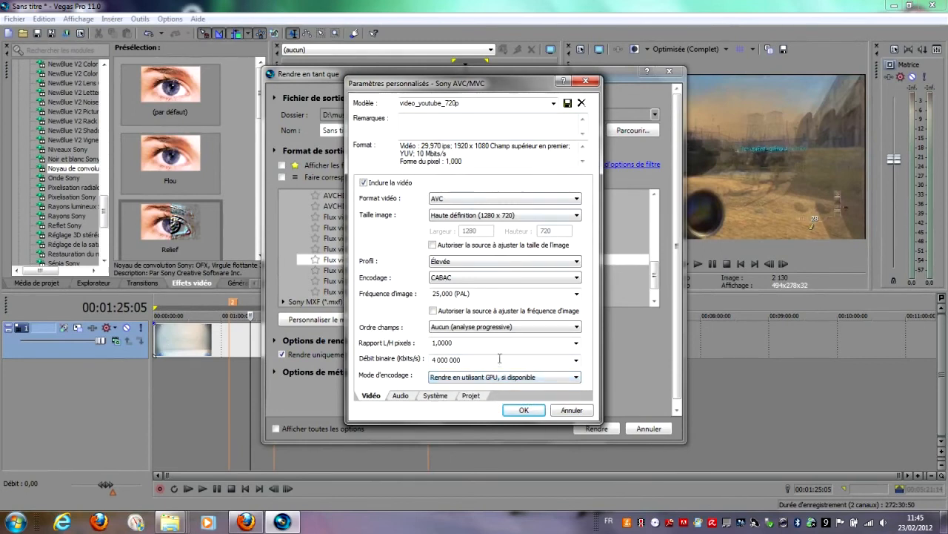
- Set the template's system format to Format de fichier MP4 file (.mp4)
{"action": "left_click", "coordinate": [402, 395]}
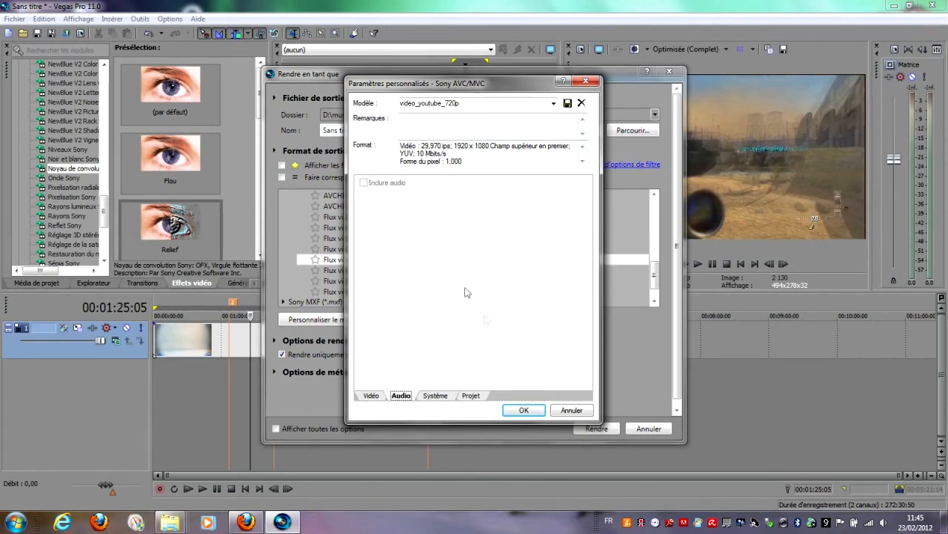
{"action": "left_click", "coordinate": [436, 395]}
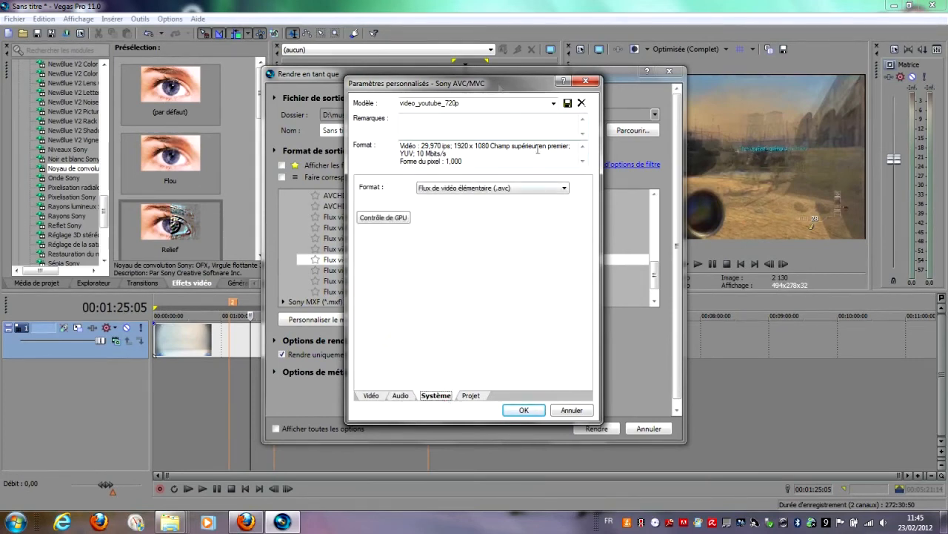
{"action": "left_click_drag", "start_coordinate": [493, 87], "coordinate": [461, 66]}
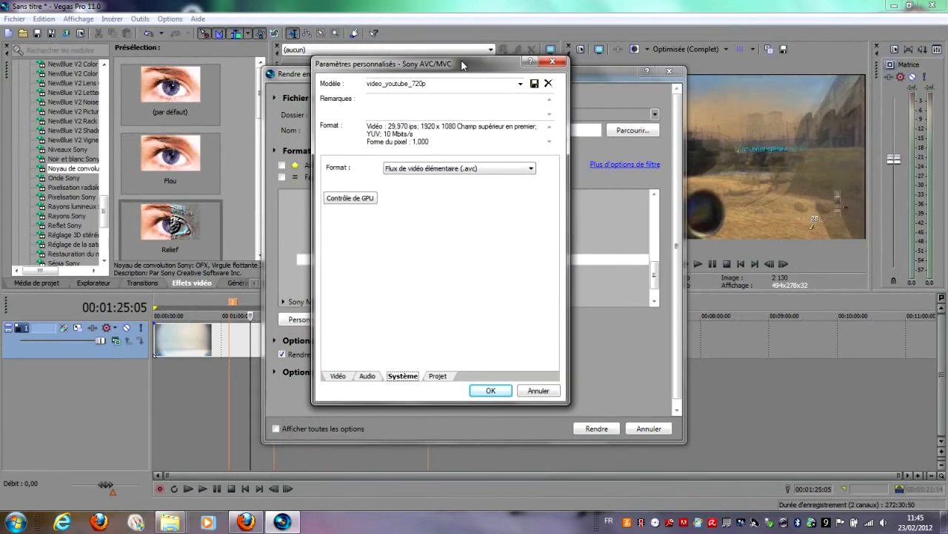
{"action": "left_click", "coordinate": [447, 170]}
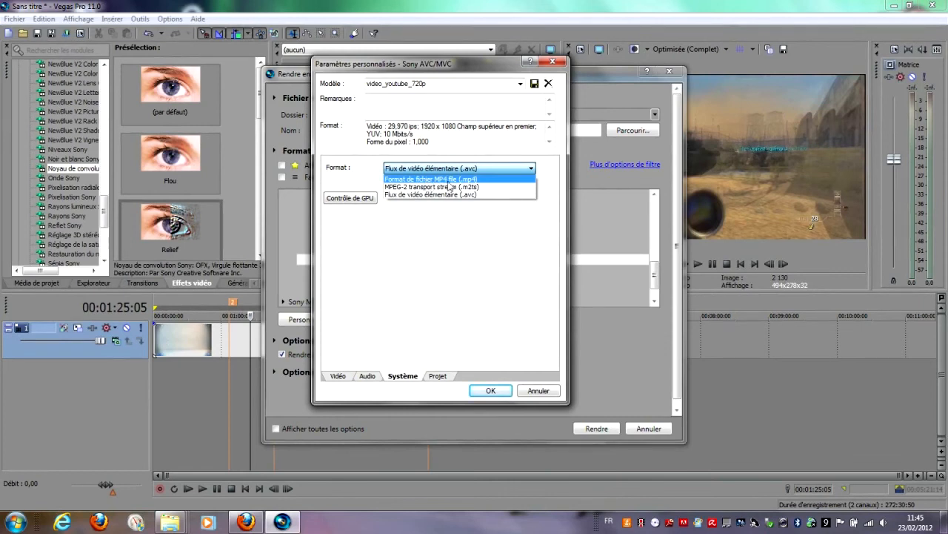
{"action": "left_click", "coordinate": [448, 179]}
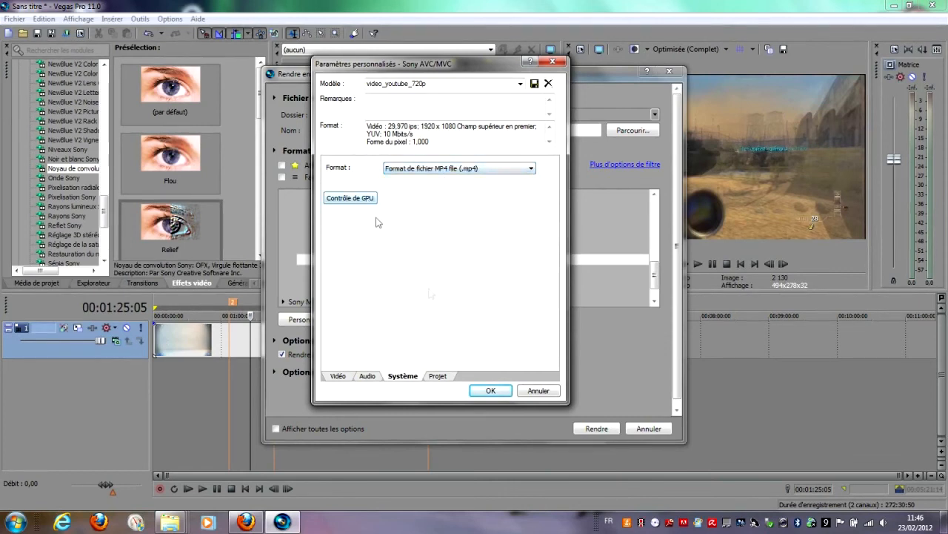
- Review the template's project, audio and video settings, and save the video_youtube_720p template with its new settings
{"action": "left_click", "coordinate": [439, 377]}
{"action": "left_click", "coordinate": [400, 376]}
{"action": "left_click", "coordinate": [368, 377]}
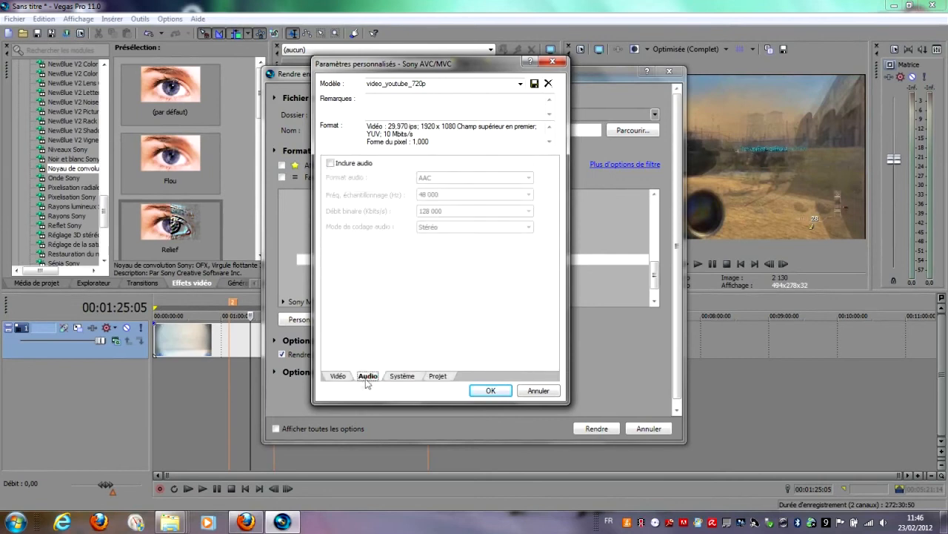
{"action": "left_click", "coordinate": [338, 376]}
{"action": "left_click", "coordinate": [533, 85]}
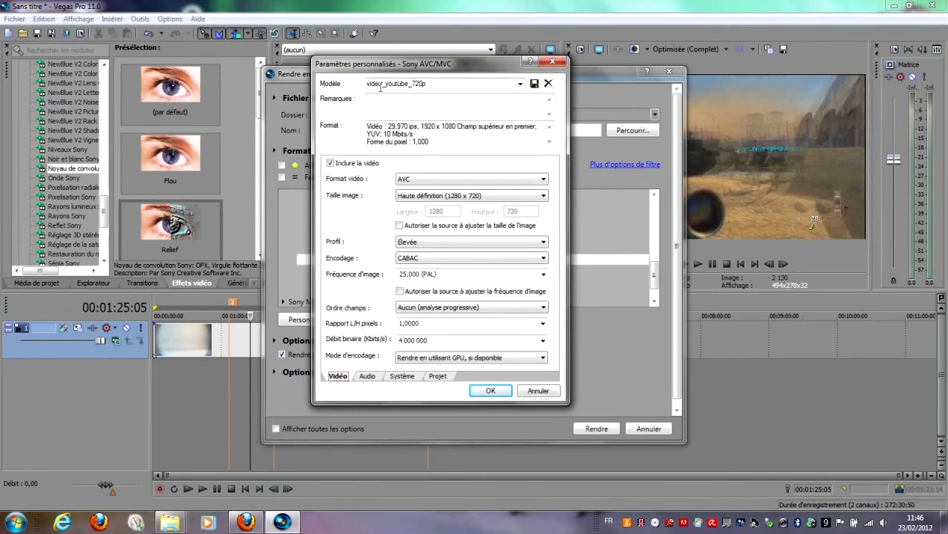
{"action": "left_click", "coordinate": [492, 391]}
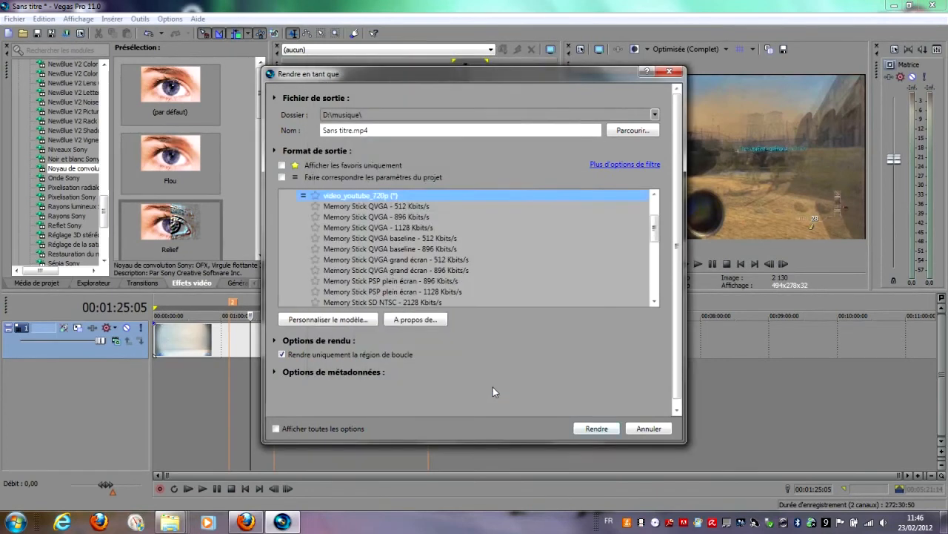
- Choose the root of drive D: as the output folder for Sans titre.mp4 and start the render
{"action": "scroll", "coordinate": [380, 211], "scroll_direction": "up", "scroll_amount": 1}
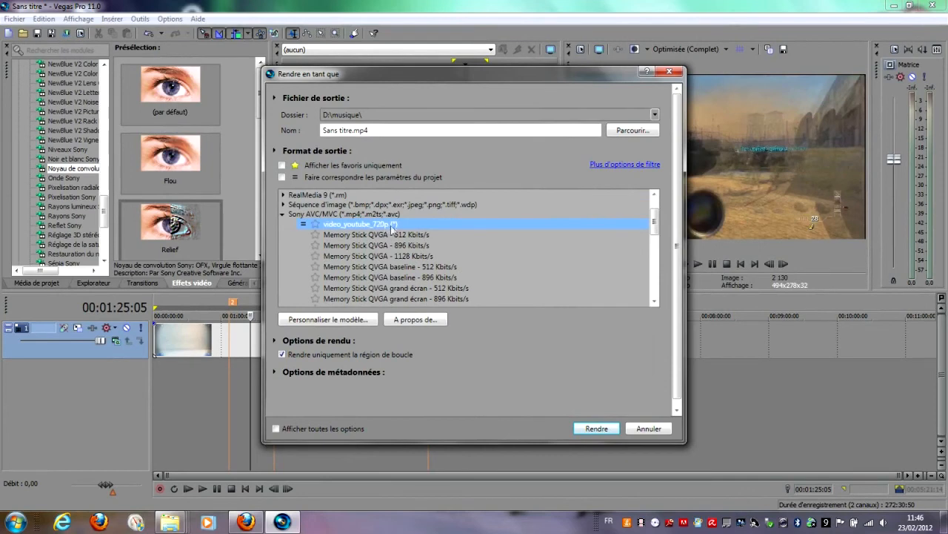
{"action": "left_click", "coordinate": [634, 130]}
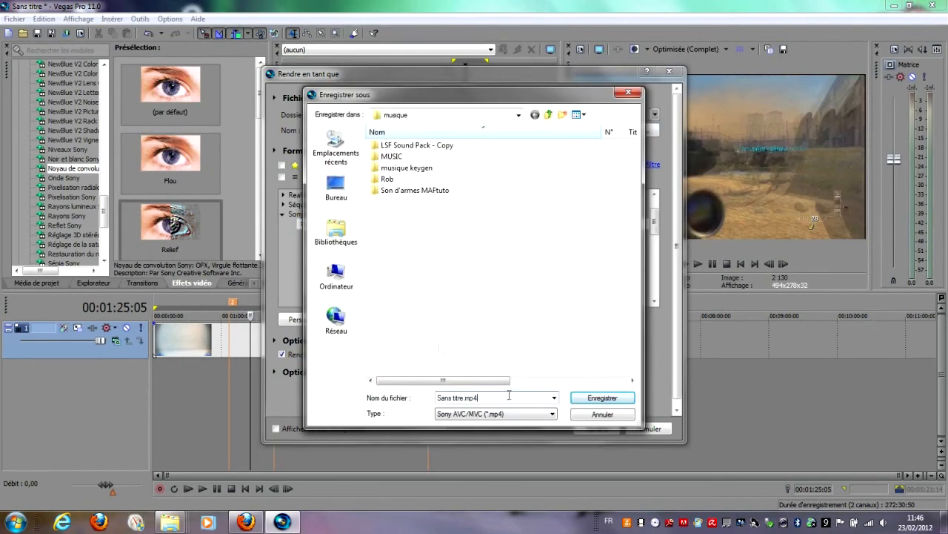
{"action": "left_click", "coordinate": [336, 275]}
{"action": "double_click", "coordinate": [460, 204]}
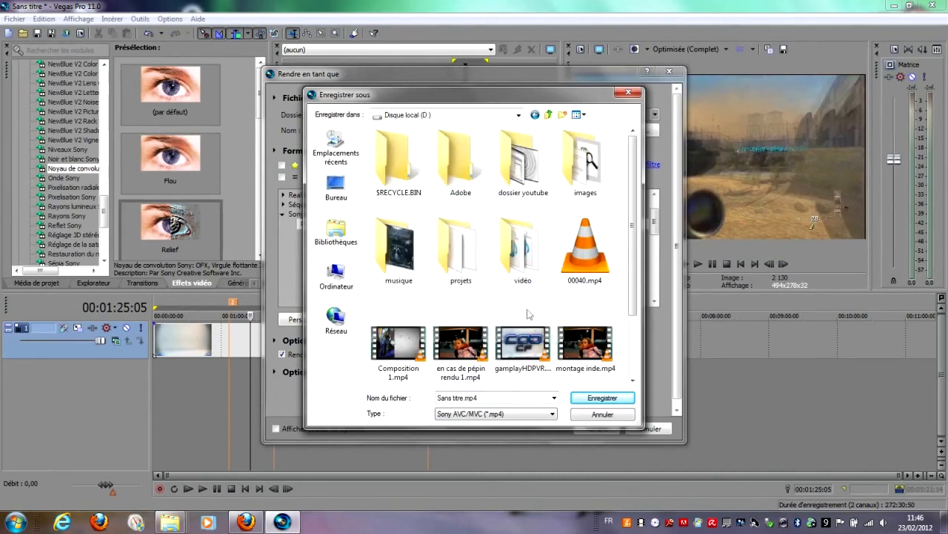
{"action": "left_click", "coordinate": [602, 398]}
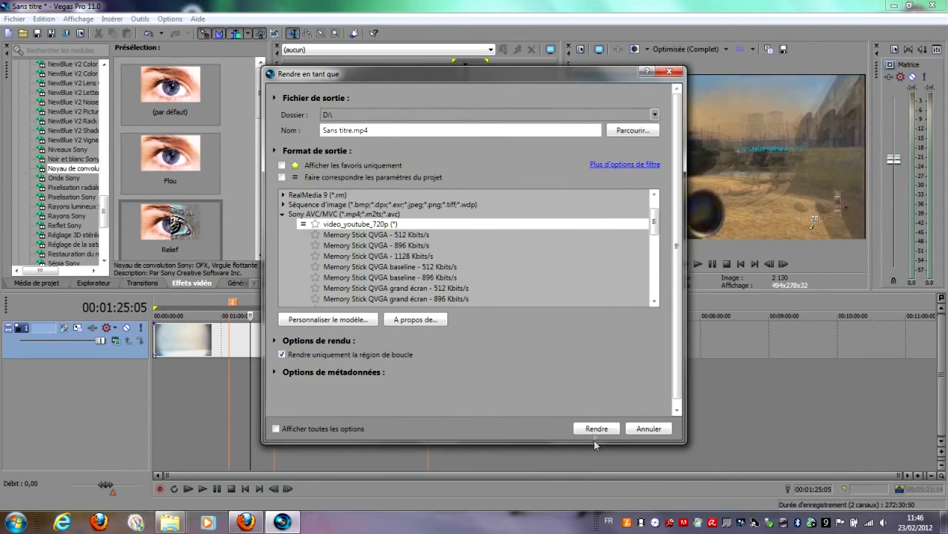
{"action": "left_click", "coordinate": [593, 429]}
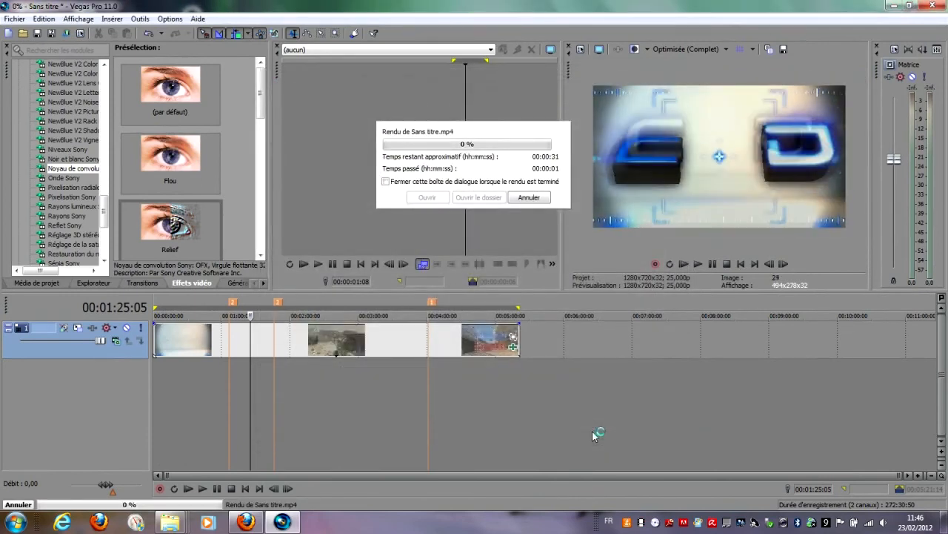